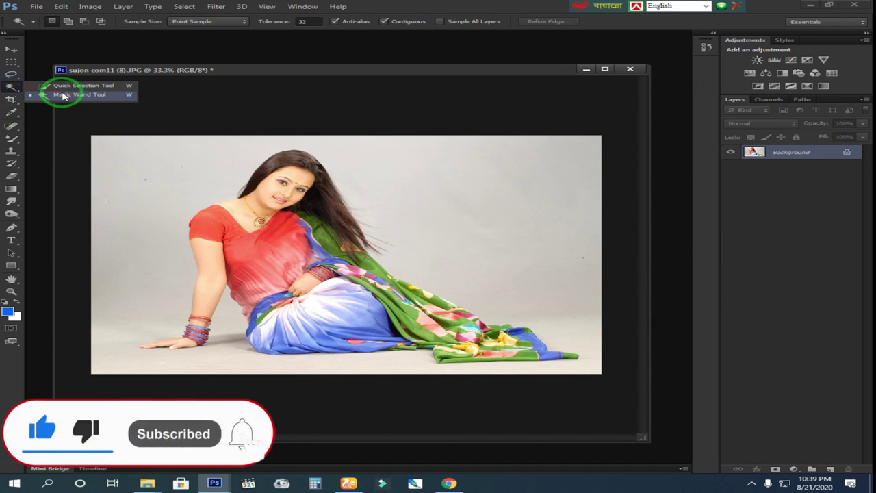
Pick the grey backdrop with the Magic Wand and invert the selection to isolate the woman
{"action": "left_click_drag", "start_coordinate": [11, 87], "coordinate": [66, 99]}
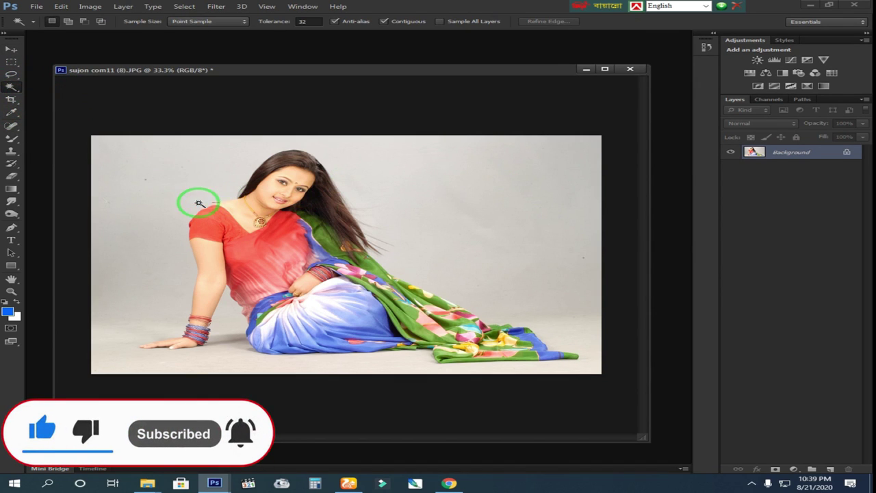
{"action": "left_click", "coordinate": [130, 298]}
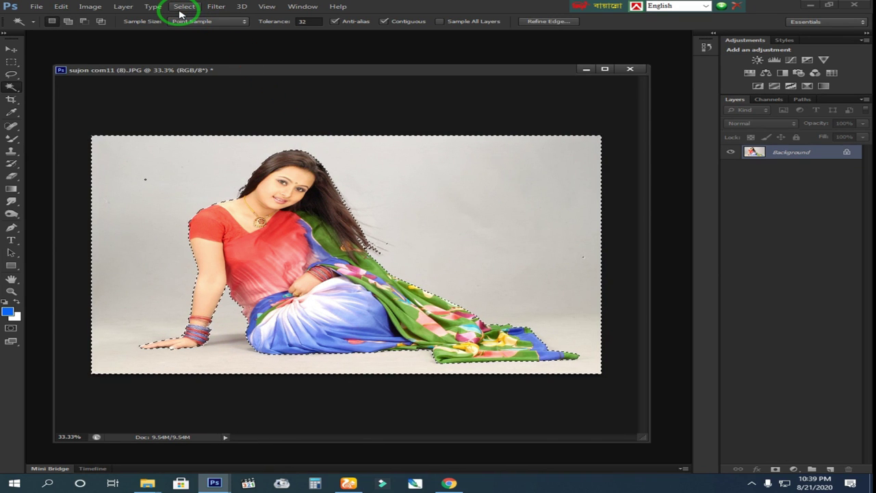
{"action": "left_click", "coordinate": [182, 9]}
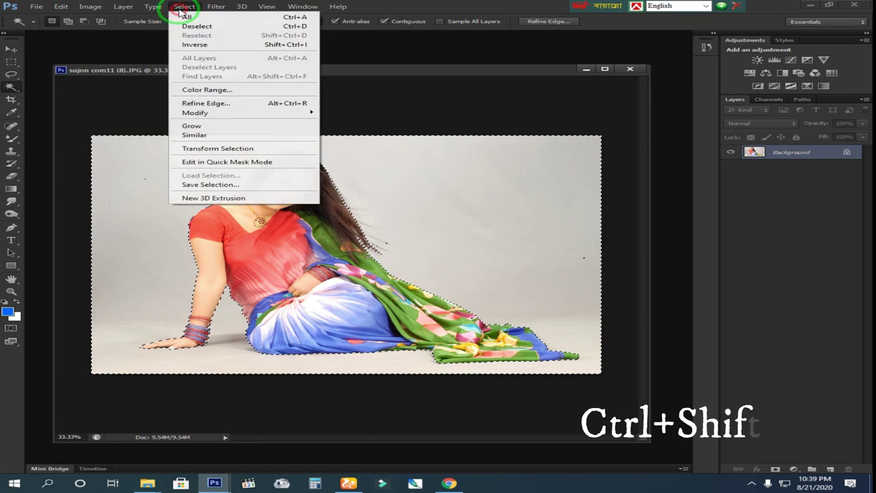
{"action": "left_click", "coordinate": [282, 47]}
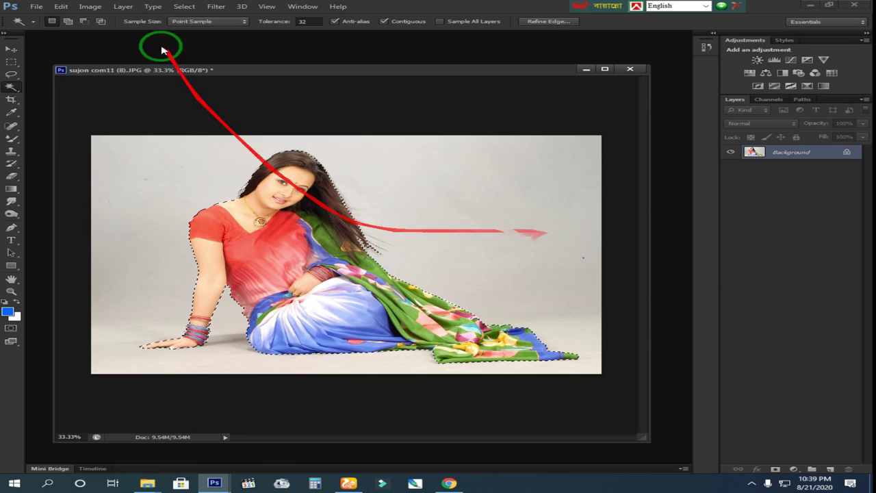
Refine Edge with Smart Radius 3.3 px and Decontaminate Colors, output to a new masked layer
{"action": "left_click", "coordinate": [184, 7]}
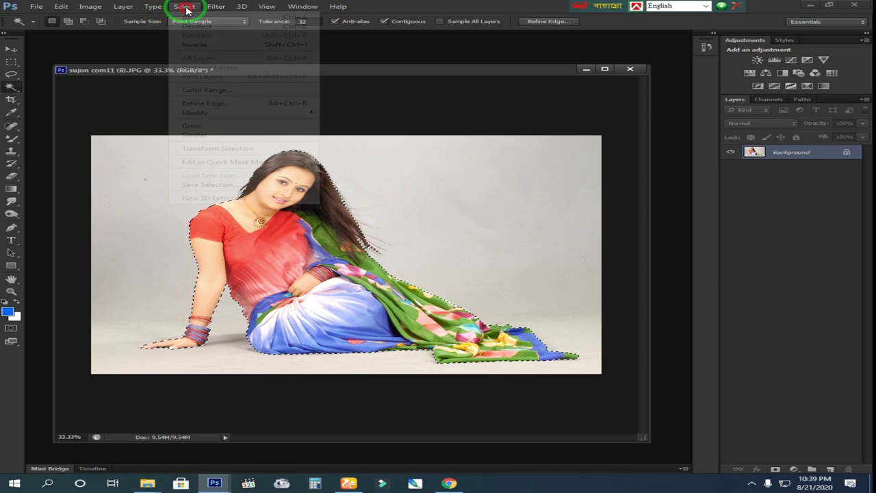
{"action": "left_click", "coordinate": [253, 108]}
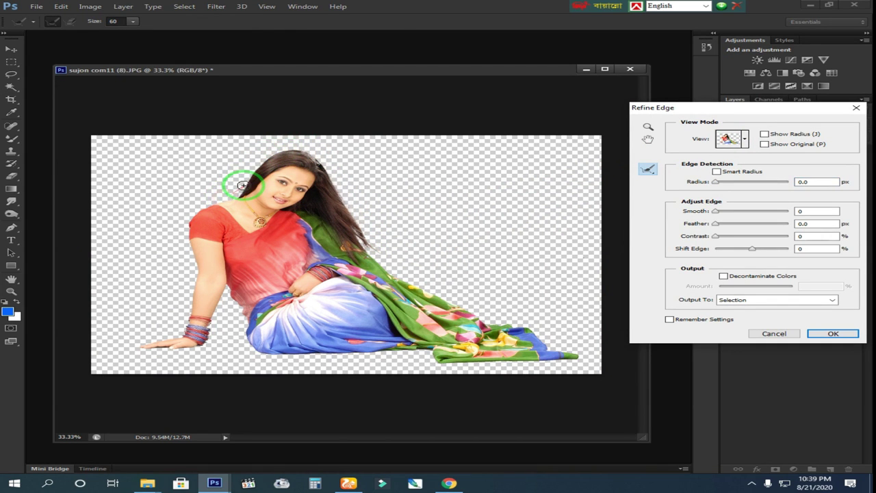
{"action": "left_click", "coordinate": [717, 171]}
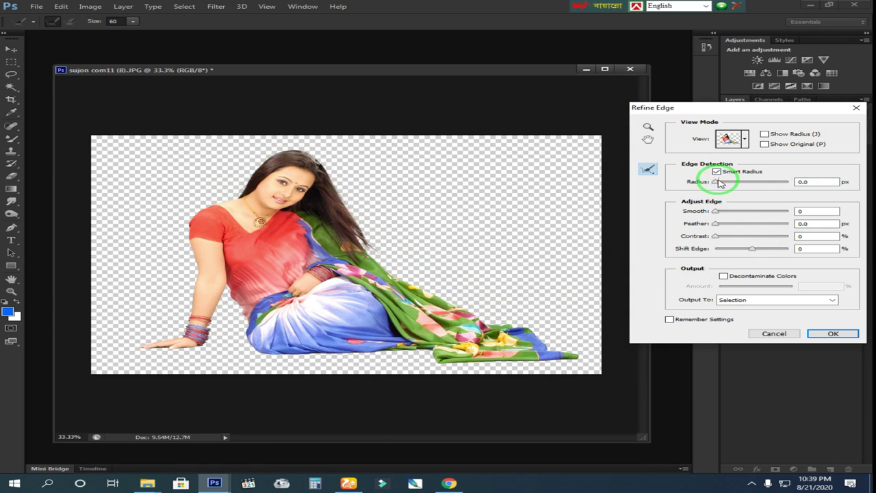
{"action": "left_click_drag", "start_coordinate": [728, 182], "coordinate": [729, 183]}
{"action": "left_click", "coordinate": [724, 276]}
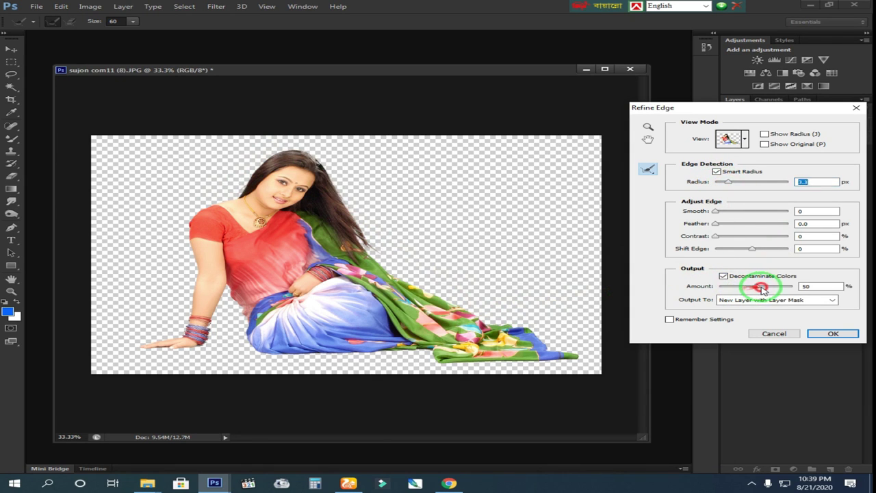
{"action": "left_click", "coordinate": [833, 333]}
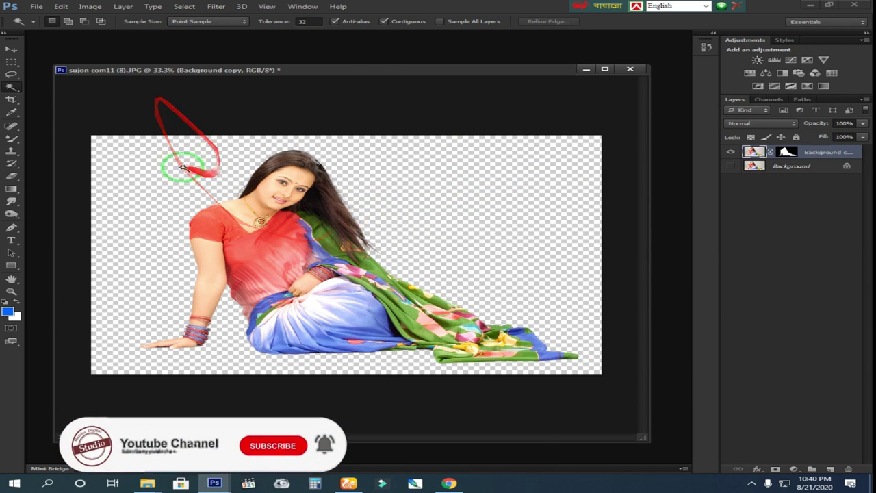
Place the blurred park and wooden table image from the Blur Effects cb background hd folder
{"action": "left_click_drag", "start_coordinate": [214, 69], "coordinate": [222, 66]}
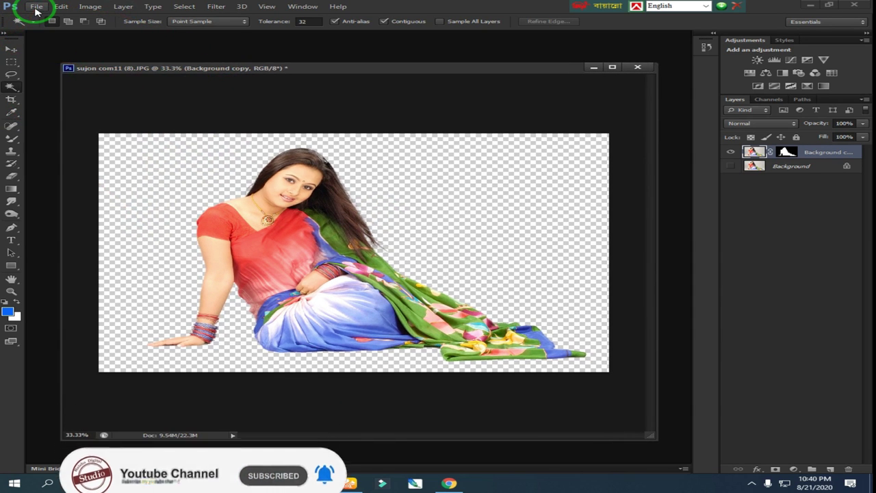
{"action": "left_click", "coordinate": [36, 8]}
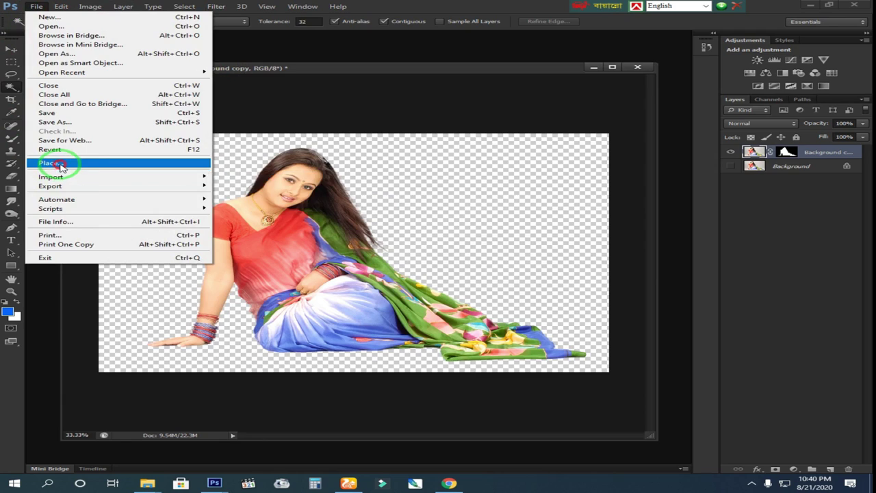
{"action": "left_click", "coordinate": [43, 163]}
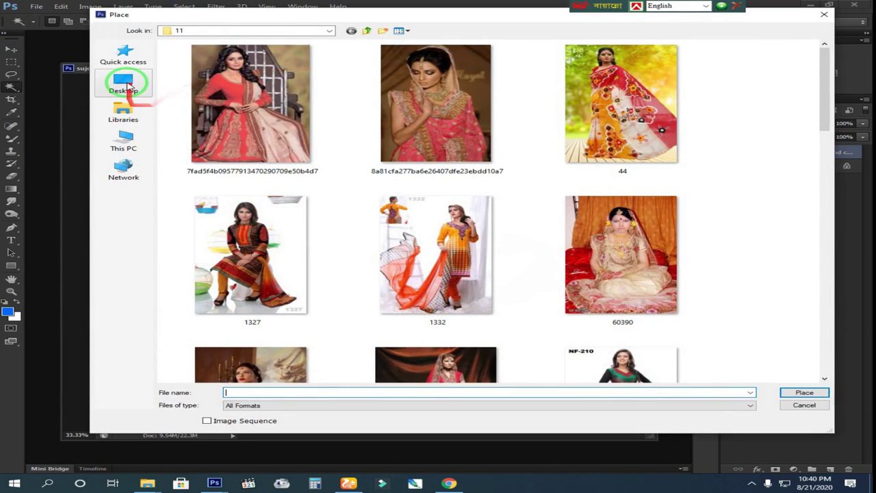
{"action": "left_click", "coordinate": [124, 86]}
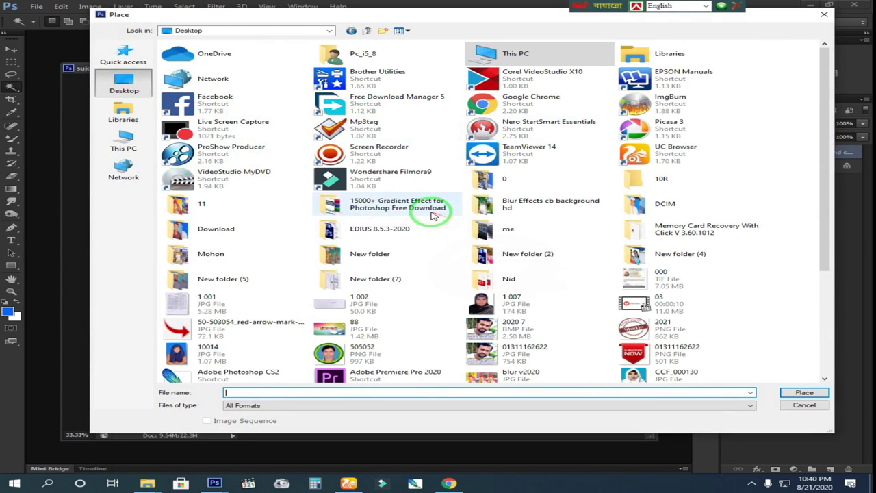
{"action": "double_click", "coordinate": [559, 202]}
{"action": "left_click_drag", "start_coordinate": [824, 58], "coordinate": [826, 200]}
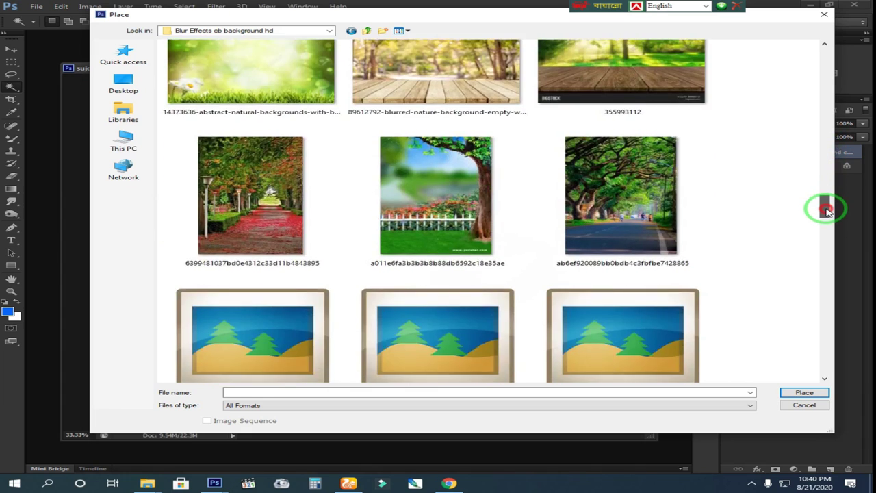
{"action": "left_click_drag", "start_coordinate": [826, 203], "coordinate": [826, 199]}
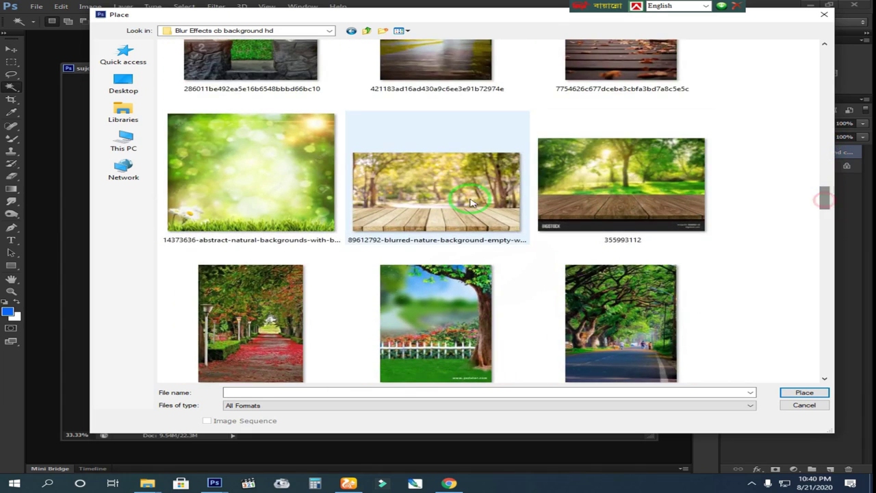
{"action": "double_click", "coordinate": [445, 189]}
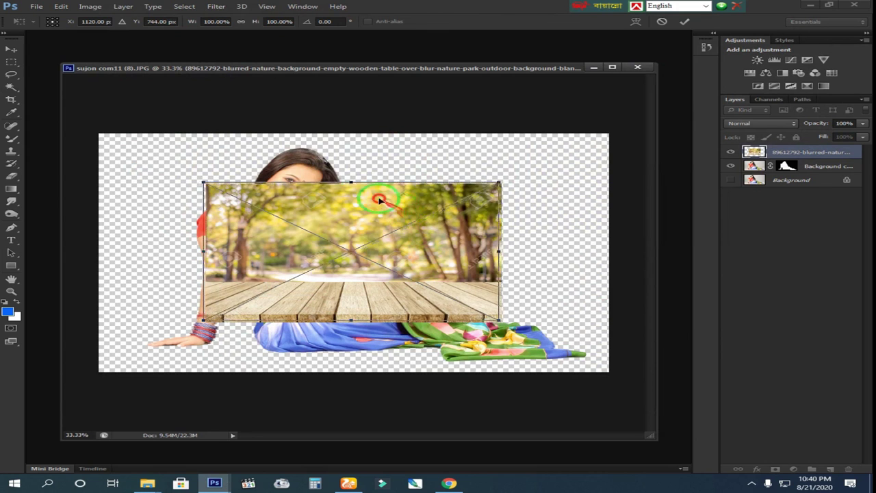
Scale the park image to cover the canvas, commit it, and move its layer beneath the woman
{"action": "left_click_drag", "start_coordinate": [404, 221], "coordinate": [298, 171]}
{"action": "left_click_drag", "start_coordinate": [395, 271], "coordinate": [619, 377]}
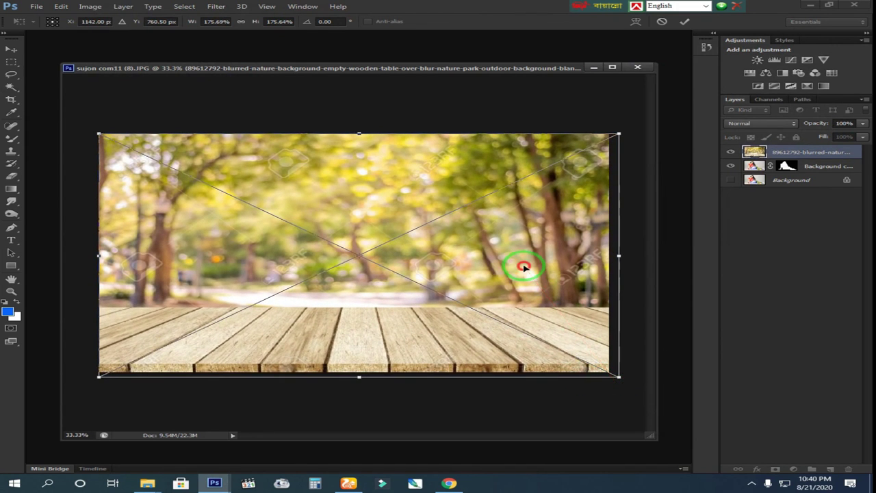
{"action": "double_click", "coordinate": [524, 267]}
{"action": "key", "text": "w"}
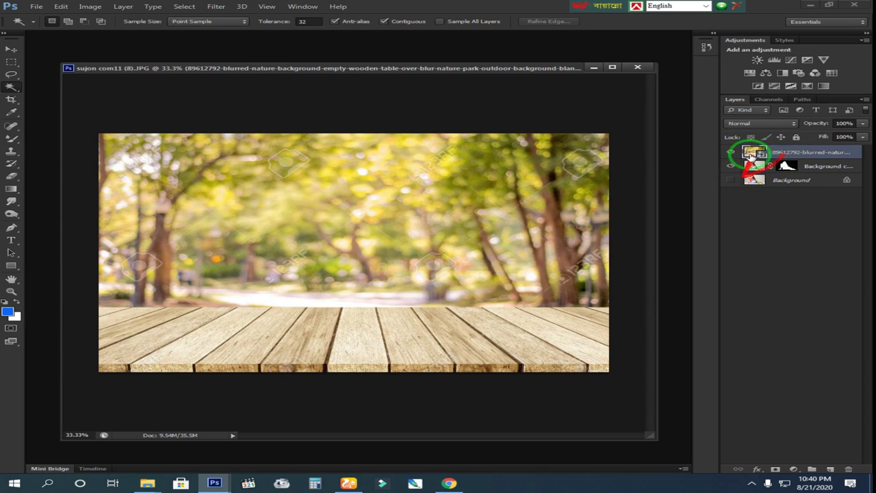
{"action": "left_click_drag", "start_coordinate": [786, 157], "coordinate": [780, 170]}
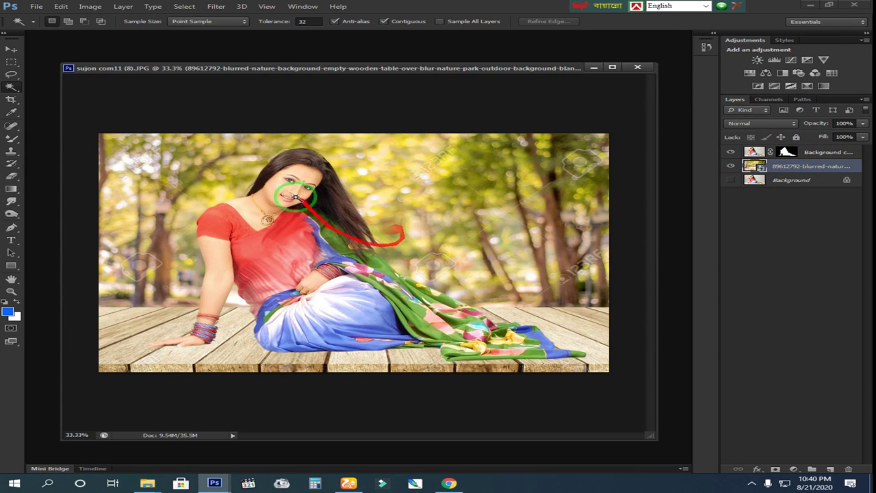
Place the sunlit forest image with wooden planks into the document
{"action": "left_click", "coordinate": [37, 7]}
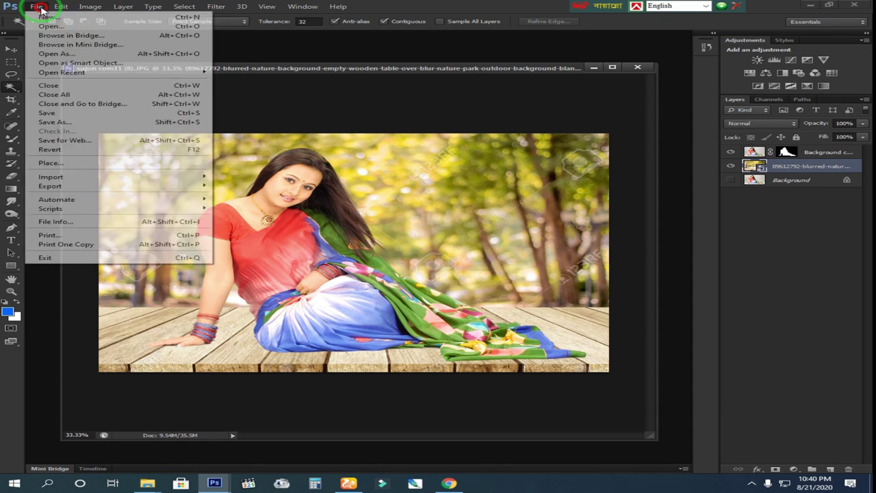
{"action": "left_click", "coordinate": [67, 167]}
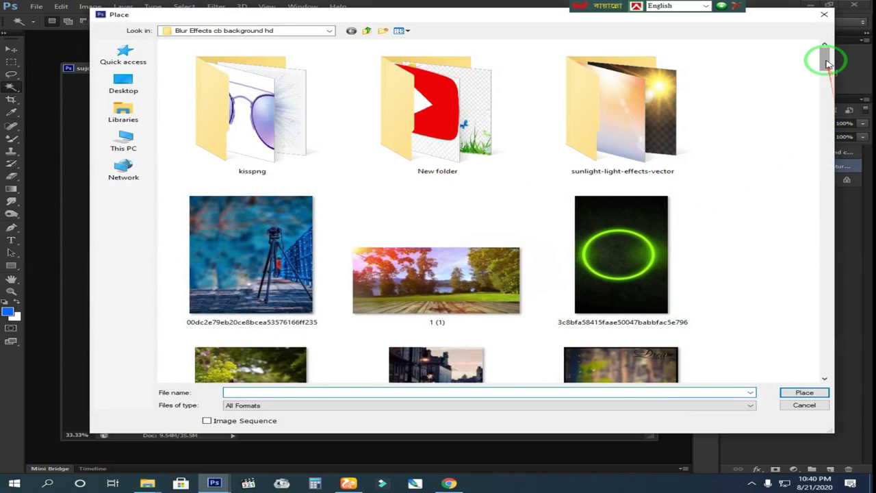
{"action": "left_click_drag", "start_coordinate": [826, 63], "coordinate": [826, 74]}
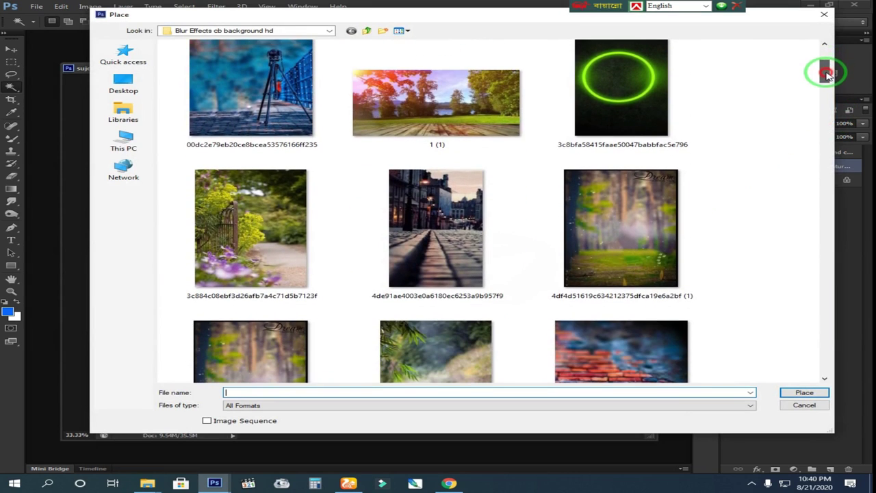
{"action": "mouse_move", "coordinate": [826, 75]}
{"action": "left_mouse_down"}
{"action": "mouse_move", "coordinate": [808, 368]}
{"action": "mouse_move", "coordinate": [830, 343]}
{"action": "mouse_move", "coordinate": [827, 260]}
{"action": "mouse_move", "coordinate": [828, 306]}
{"action": "left_mouse_up"}
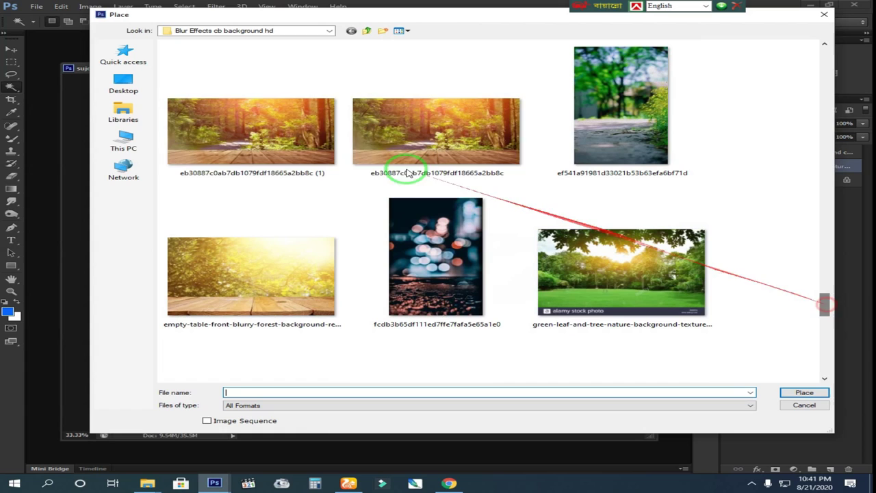
{"action": "double_click", "coordinate": [426, 133]}
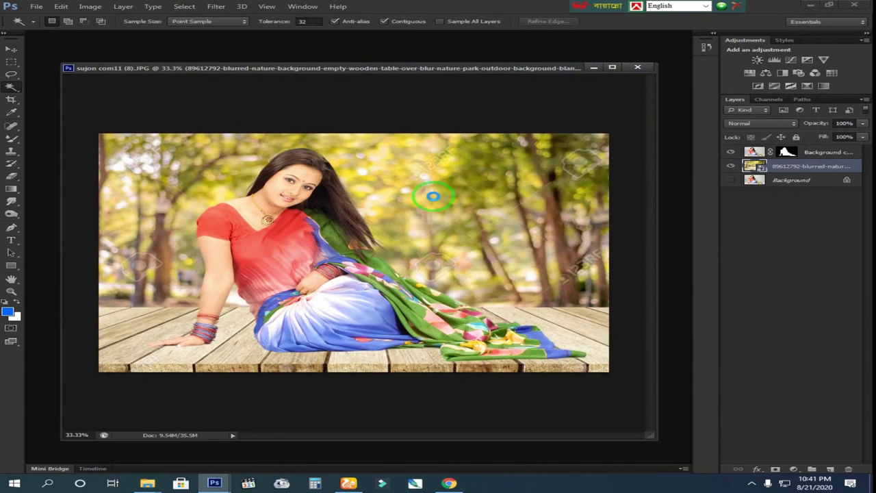
Align the forest image to the canvas top, stretch it to the bottom, and commit
{"action": "left_click_drag", "start_coordinate": [436, 192], "coordinate": [432, 171]}
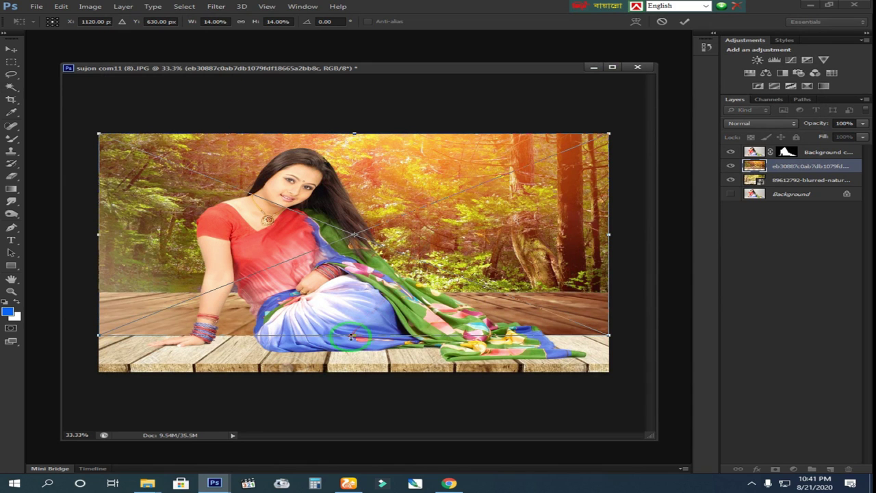
{"action": "left_click_drag", "start_coordinate": [354, 335], "coordinate": [354, 374]}
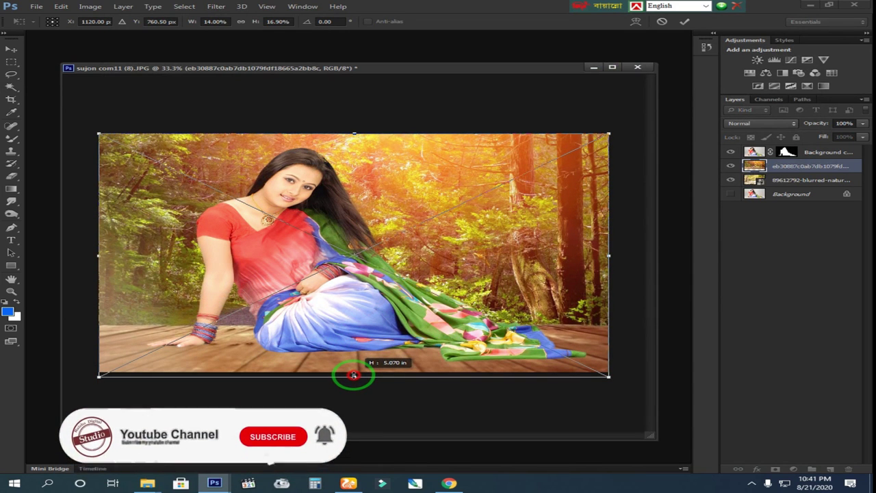
{"action": "key", "text": "Return"}
{"action": "key", "text": "w"}
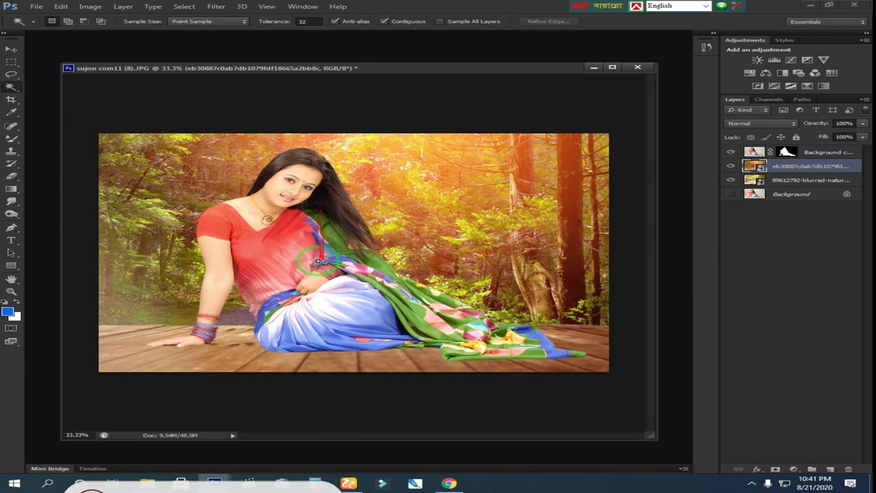
Zoom in on the woman and back out, then make her Background copy layer active
{"action": "key", "text": "z"}
{"action": "left_click", "coordinate": [322, 191]}
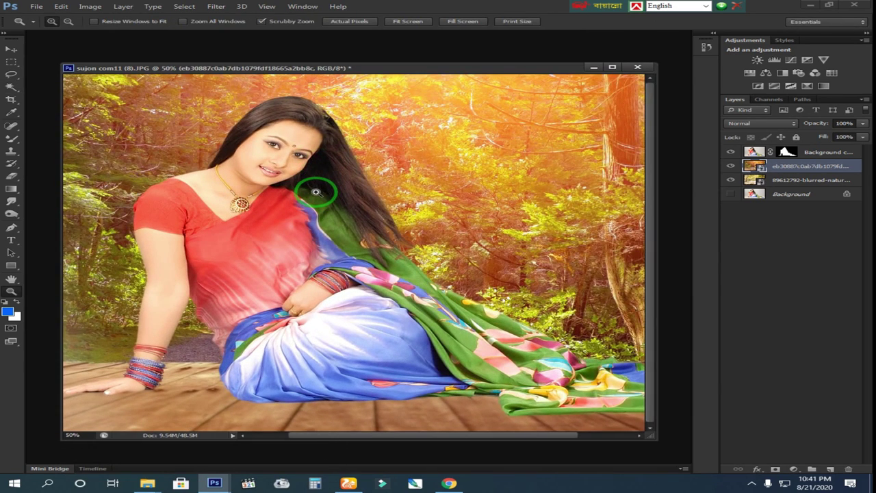
{"action": "left_click", "coordinate": [316, 193], "text": "alt"}
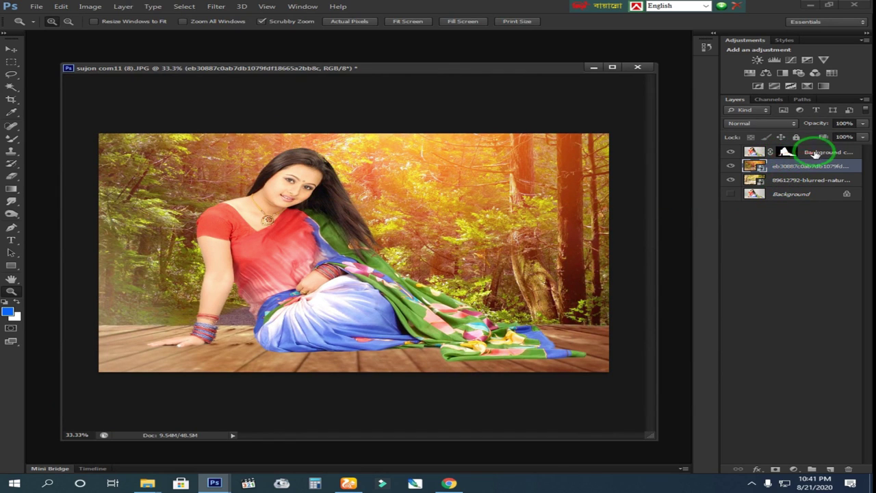
{"action": "left_click", "coordinate": [814, 153]}
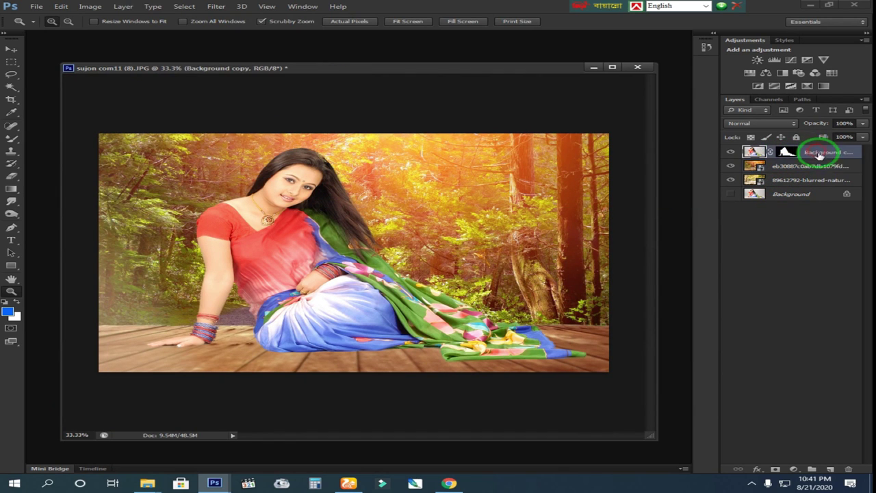
Apply Brightness/Contrast to the woman's layer with Brightness -15 and Contrast 35
{"action": "left_click", "coordinate": [216, 6]}
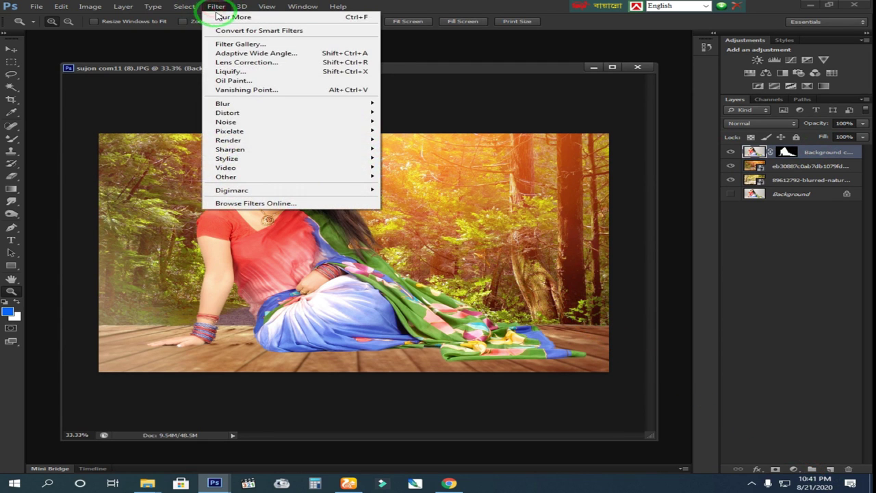
{"action": "mouse_move", "coordinate": [90, 6]}
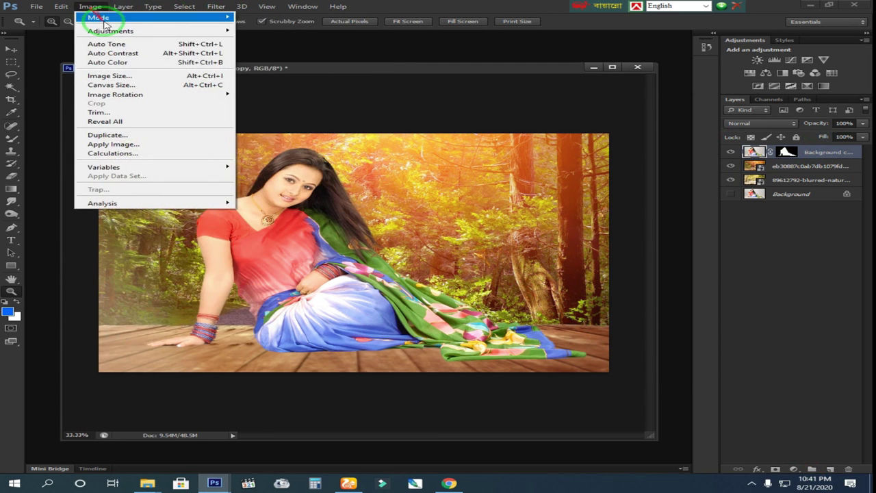
{"action": "mouse_move", "coordinate": [110, 31]}
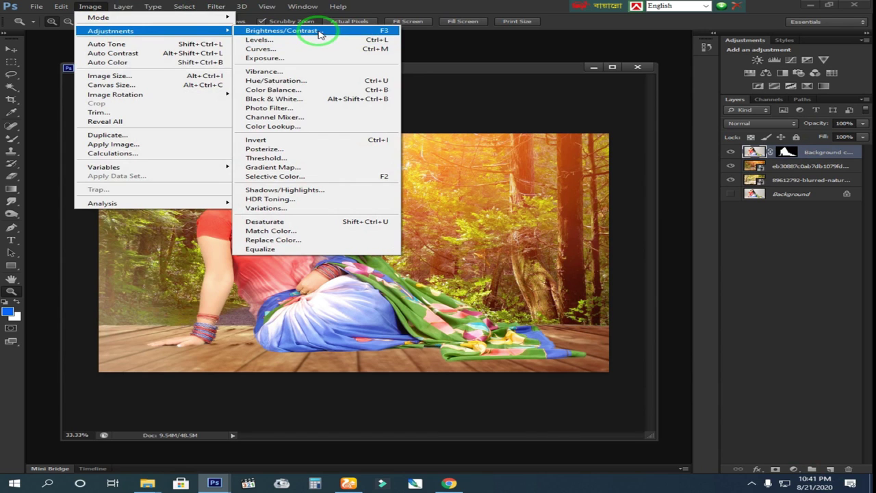
{"action": "left_click", "coordinate": [319, 32]}
{"action": "mouse_move", "coordinate": [576, 171]}
{"action": "left_mouse_down"}
{"action": "mouse_move", "coordinate": [590, 176]}
{"action": "mouse_move", "coordinate": [571, 176]}
{"action": "left_mouse_up"}
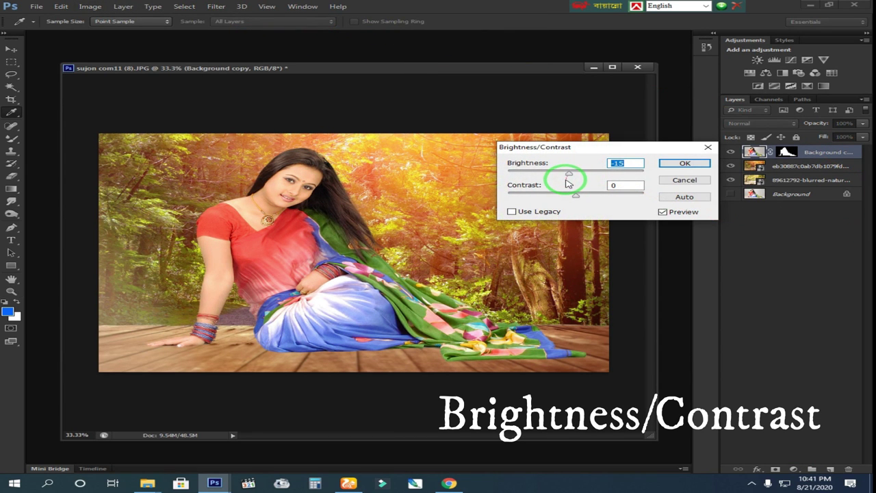
{"action": "key", "text": "ctrl+plus"}
{"action": "left_click_drag", "start_coordinate": [373, 72], "coordinate": [655, 410]}
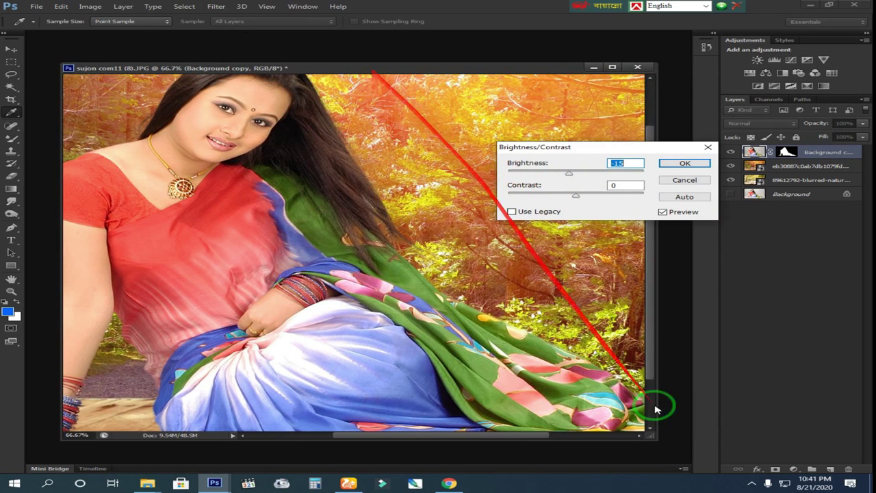
{"action": "left_click_drag", "start_coordinate": [505, 69], "coordinate": [508, 51]}
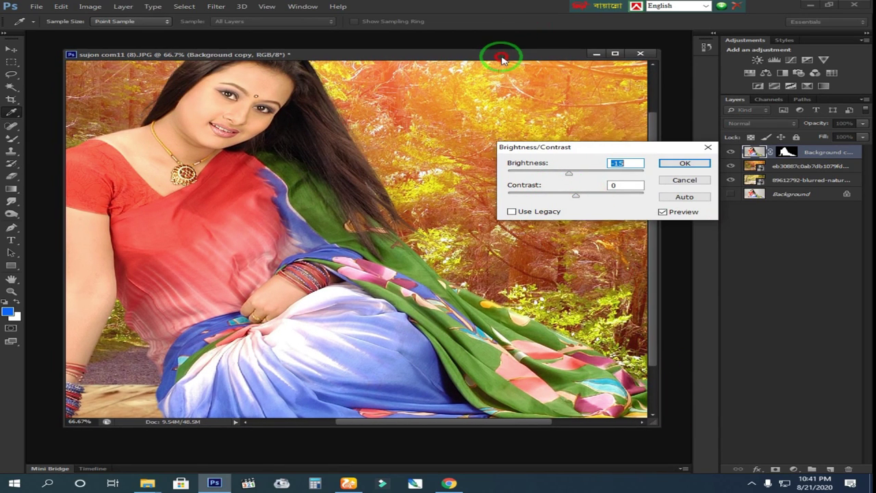
{"action": "left_click_drag", "start_coordinate": [651, 327], "coordinate": [647, 260]}
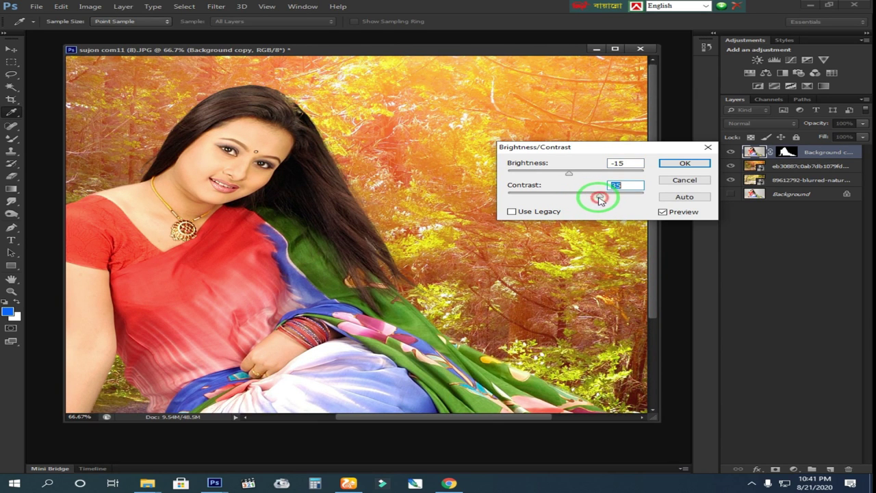
{"action": "left_click_drag", "start_coordinate": [569, 171], "coordinate": [570, 173]}
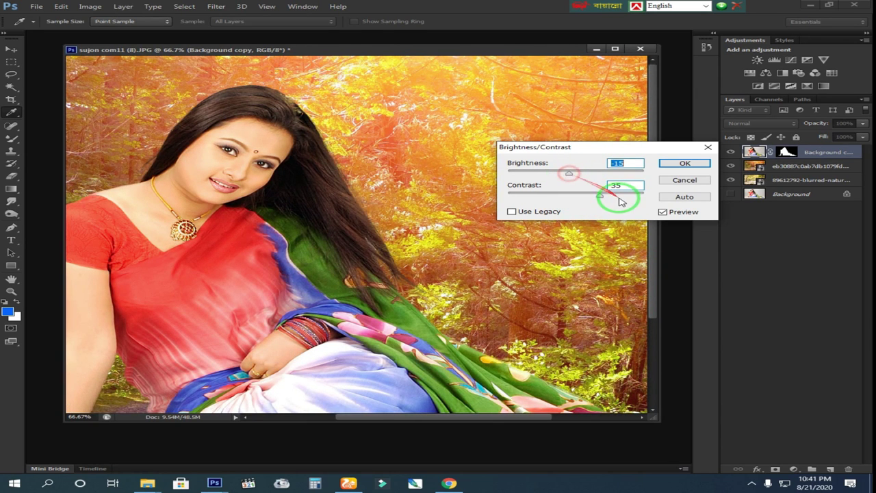
Apply Selective Color to the Reds with Cyan +12, Magenta +27 and Black -5
{"action": "key", "text": "z"}
{"action": "left_click", "coordinate": [662, 168]}
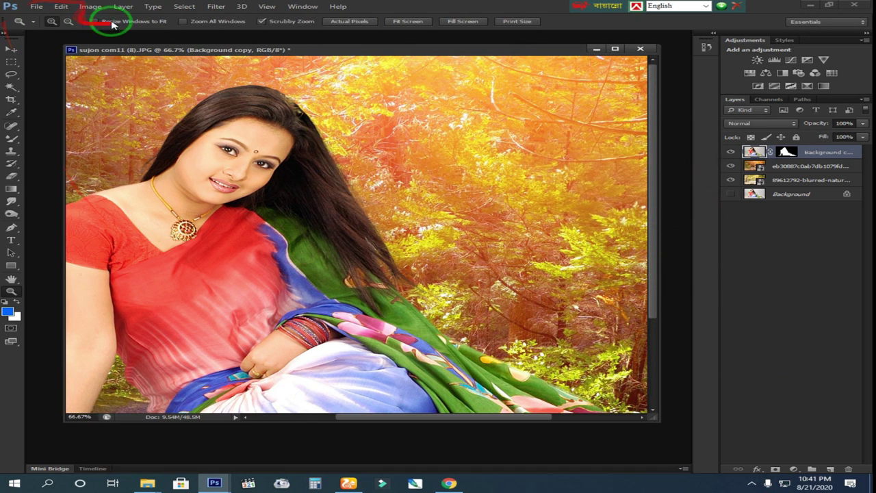
{"action": "left_click", "coordinate": [120, 10]}
{"action": "mouse_move", "coordinate": [110, 31]}
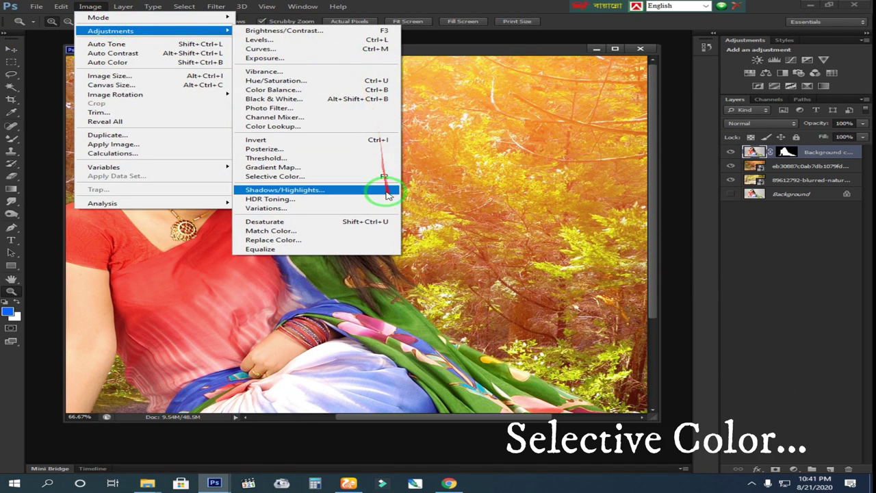
{"action": "left_click", "coordinate": [365, 180]}
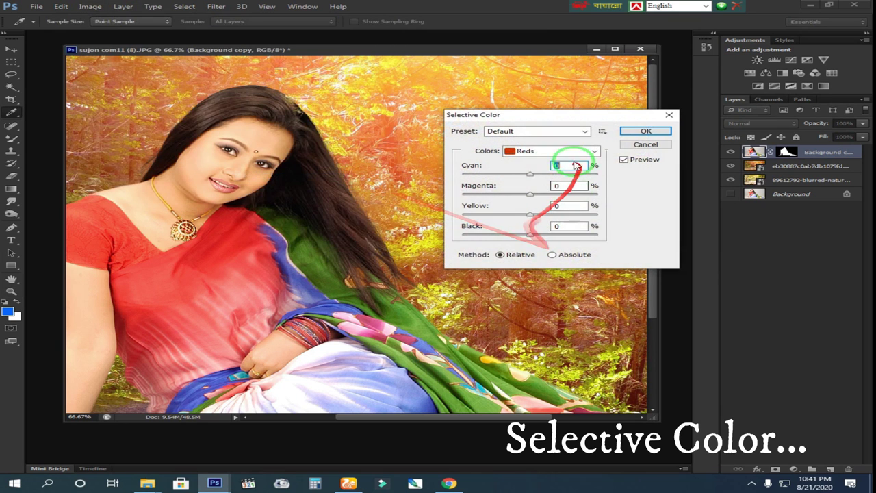
{"action": "mouse_move", "coordinate": [547, 175]}
{"action": "left_mouse_down"}
{"action": "mouse_move", "coordinate": [503, 177]}
{"action": "mouse_move", "coordinate": [539, 182]}
{"action": "left_mouse_up"}
{"action": "mouse_move", "coordinate": [530, 214]}
{"action": "left_mouse_down"}
{"action": "mouse_move", "coordinate": [508, 217]}
{"action": "mouse_move", "coordinate": [545, 215]}
{"action": "mouse_move", "coordinate": [519, 237]}
{"action": "mouse_move", "coordinate": [533, 217]}
{"action": "left_mouse_up"}
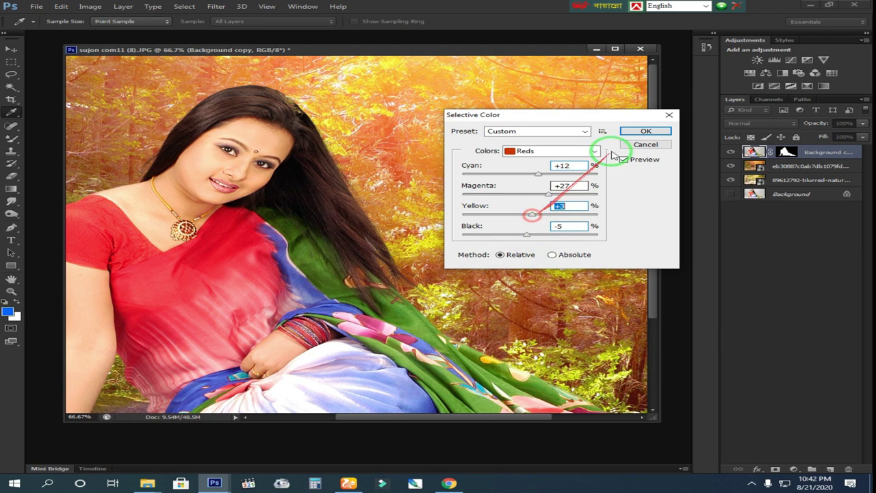
{"action": "left_click", "coordinate": [643, 133]}
{"action": "key", "text": "z"}
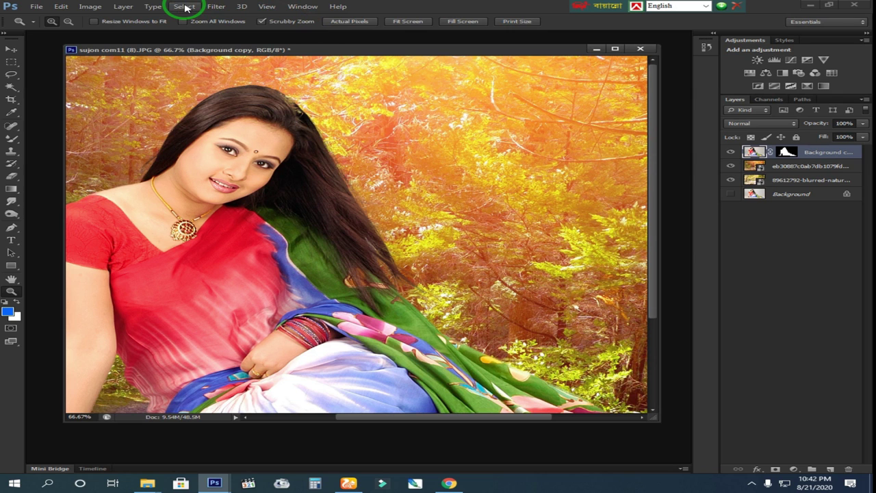
Set the woman layer's Color Balance midtones to +12, -36, -10
{"action": "left_click", "coordinate": [98, 10]}
{"action": "mouse_move", "coordinate": [110, 31]}
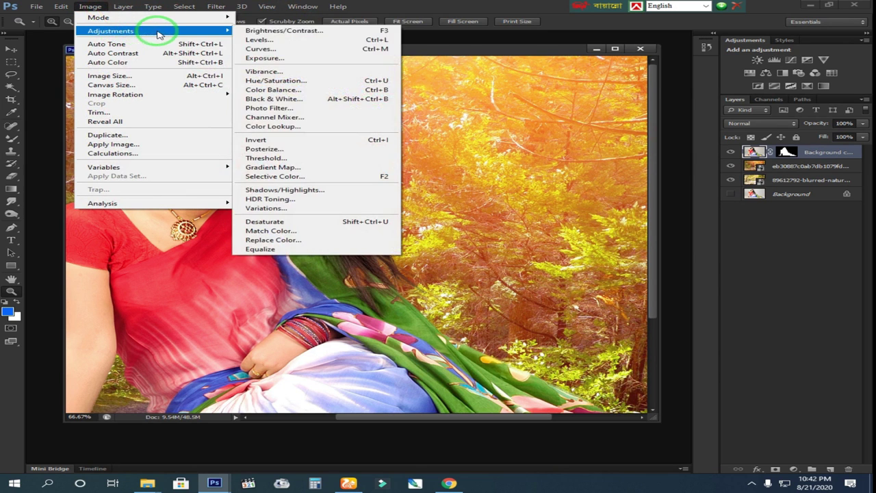
{"action": "left_click", "coordinate": [352, 89]}
{"action": "mouse_move", "coordinate": [509, 165]}
{"action": "left_mouse_down"}
{"action": "mouse_move", "coordinate": [499, 167]}
{"action": "mouse_move", "coordinate": [518, 165]}
{"action": "mouse_move", "coordinate": [484, 180]}
{"action": "mouse_move", "coordinate": [507, 192]}
{"action": "left_mouse_up"}
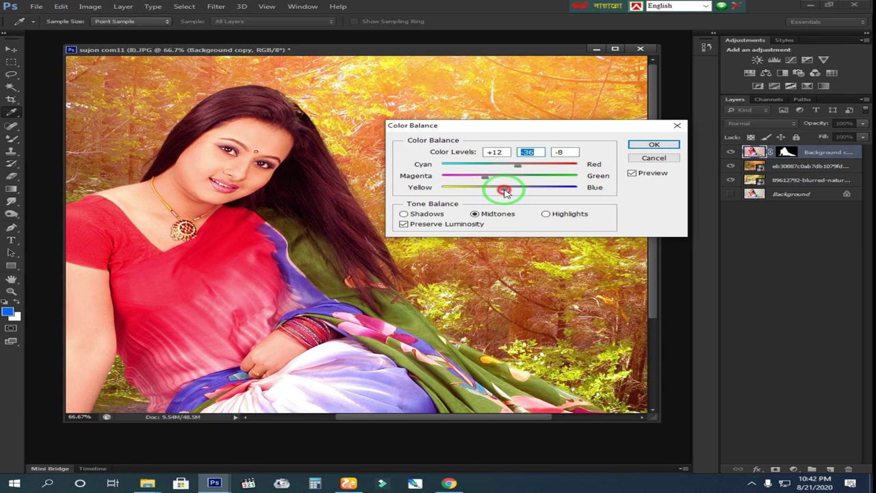
{"action": "left_click", "coordinate": [652, 144]}
{"action": "left_click", "coordinate": [402, 146], "text": "alt"}
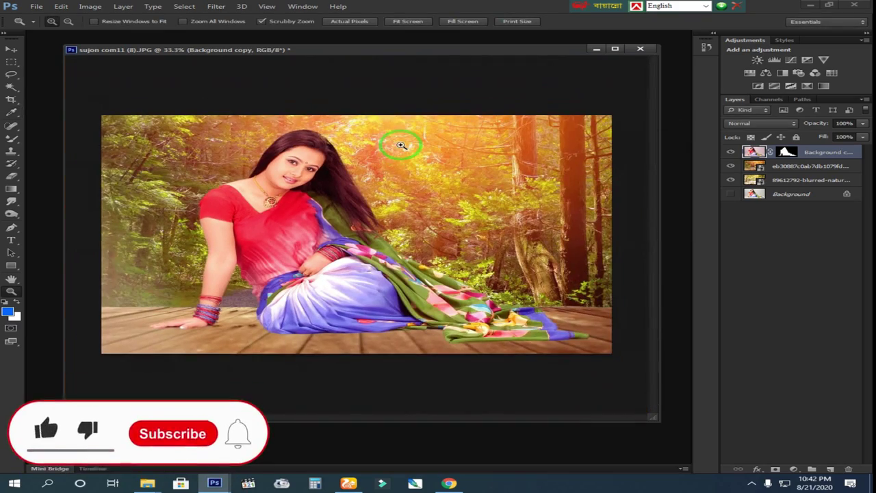
Zoom in on the woman's face and back out, then select the forest background layer
{"action": "left_click", "coordinate": [358, 146]}
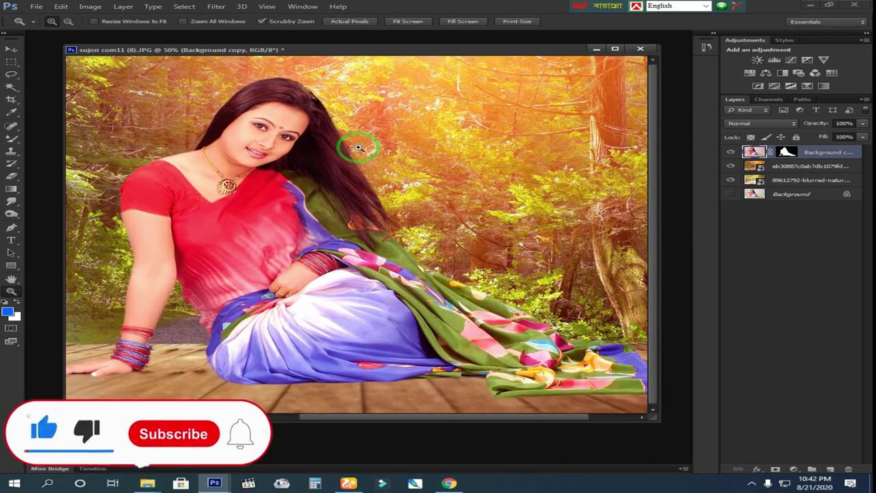
{"action": "left_click", "coordinate": [428, 184], "text": "alt"}
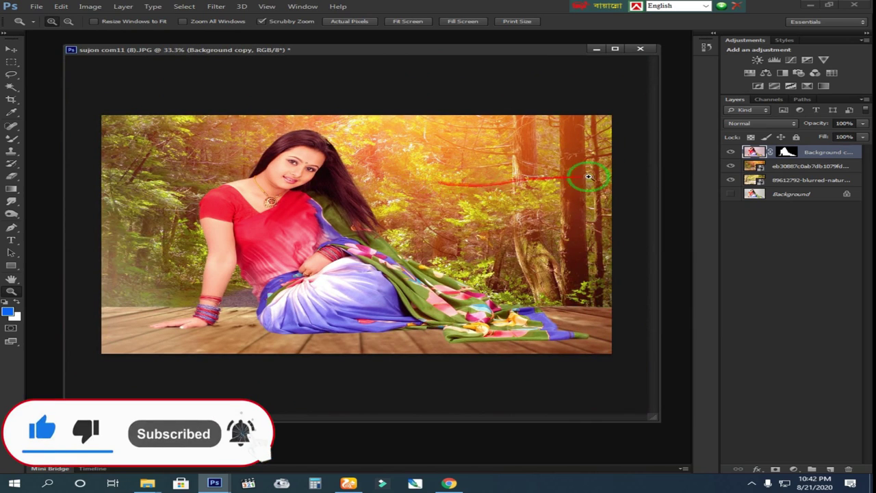
{"action": "left_click", "coordinate": [805, 168]}
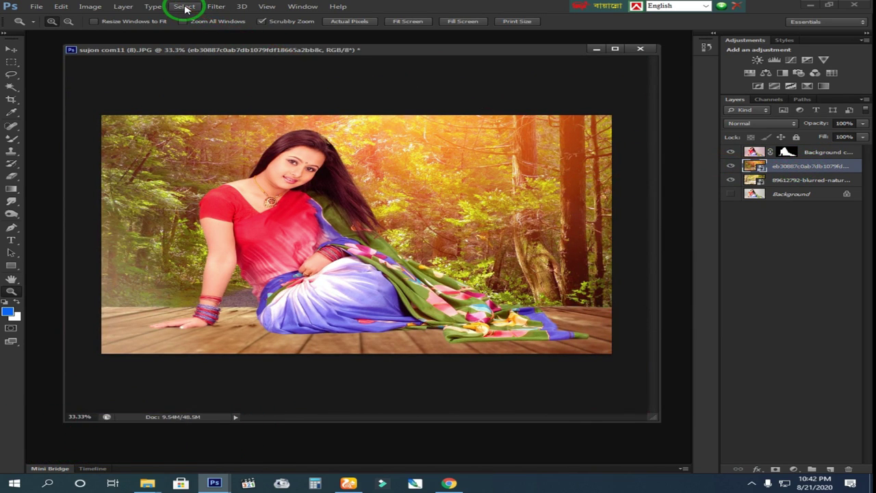
{"action": "left_click", "coordinate": [86, 6]}
{"action": "mouse_move", "coordinate": [111, 31]}
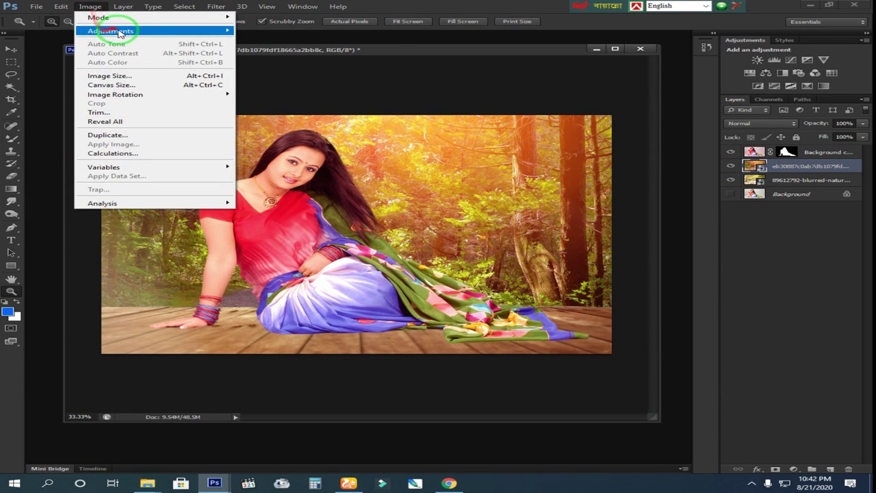
Add a Brightness/Contrast adjustment layer above the forest with Brightness -14 and Contrast 20
{"action": "left_click", "coordinate": [793, 469]}
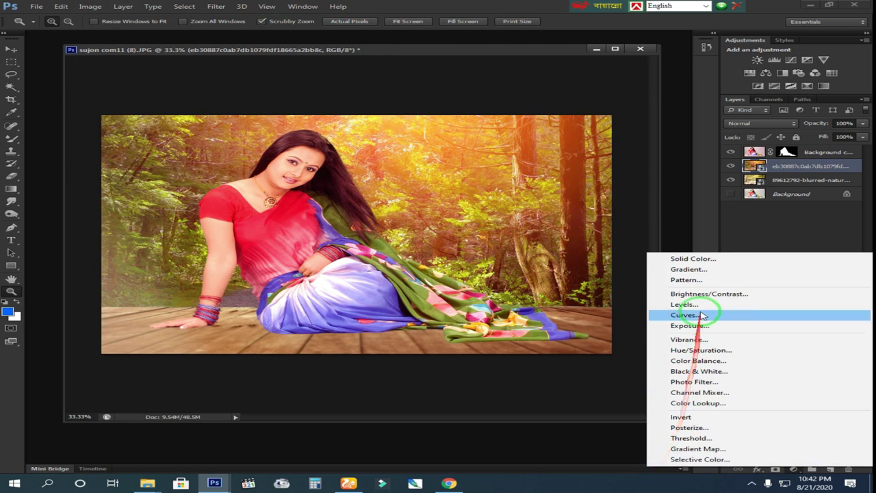
{"action": "left_click", "coordinate": [688, 294]}
{"action": "mouse_move", "coordinate": [519, 299]}
{"action": "left_mouse_down"}
{"action": "mouse_move", "coordinate": [544, 301]}
{"action": "mouse_move", "coordinate": [560, 318]}
{"action": "mouse_move", "coordinate": [498, 298]}
{"action": "left_mouse_up"}
{"action": "mouse_move", "coordinate": [558, 317]}
{"action": "left_mouse_down"}
{"action": "mouse_move", "coordinate": [577, 322]}
{"action": "mouse_move", "coordinate": [536, 316]}
{"action": "mouse_move", "coordinate": [512, 299]}
{"action": "left_mouse_up"}
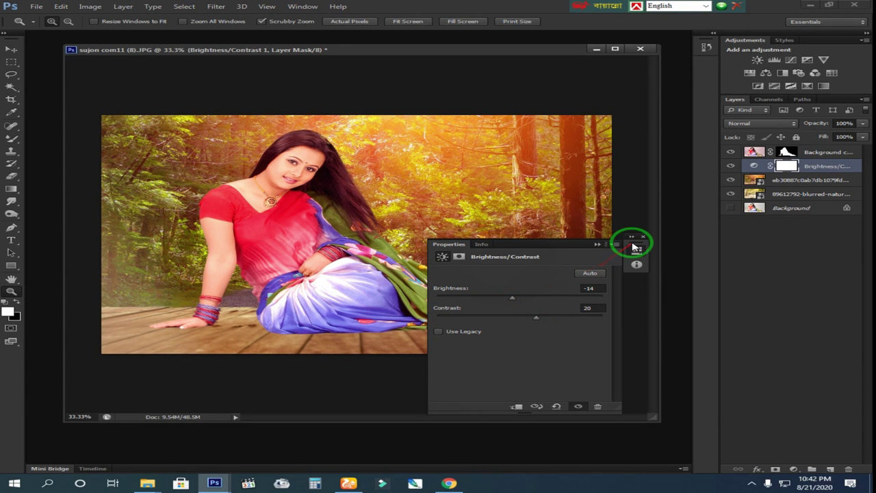
{"action": "left_click", "coordinate": [598, 245]}
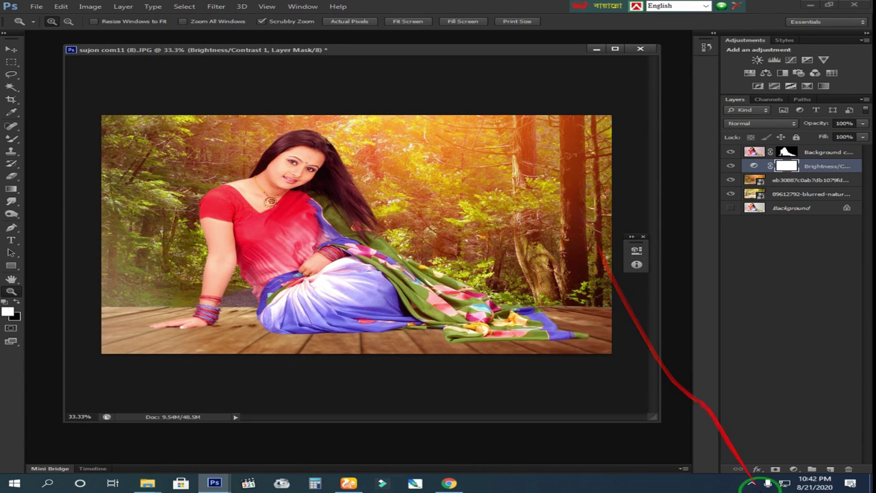
Add a Gradient Fill layer using the blue gradient preset, rotated to 97.13°
{"action": "left_click", "coordinate": [757, 469]}
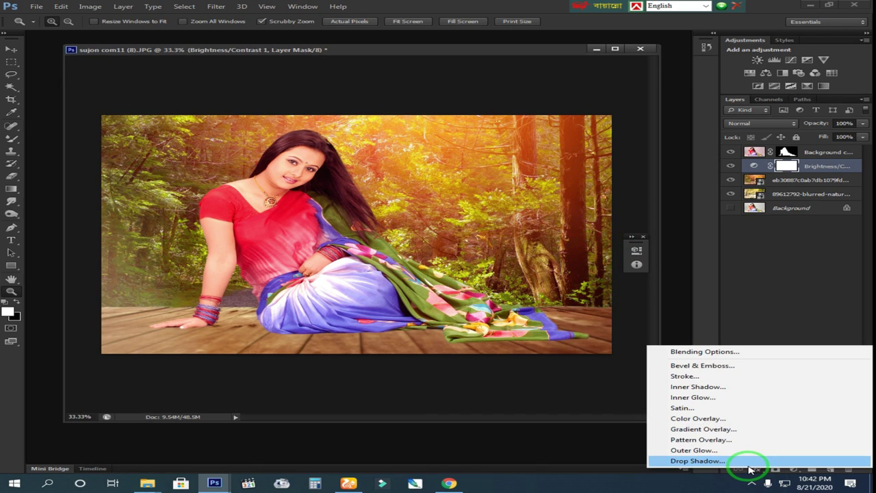
{"action": "left_click", "coordinate": [544, 389]}
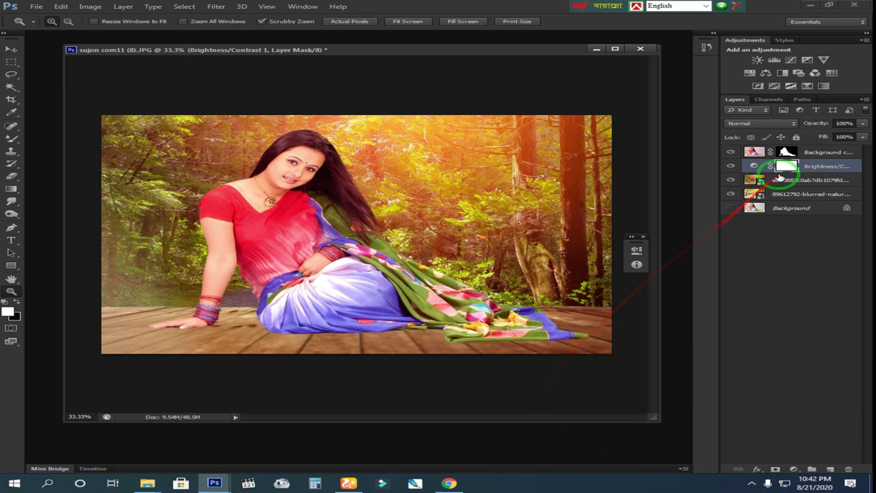
{"action": "left_click", "coordinate": [793, 470]}
{"action": "left_click", "coordinate": [688, 273]}
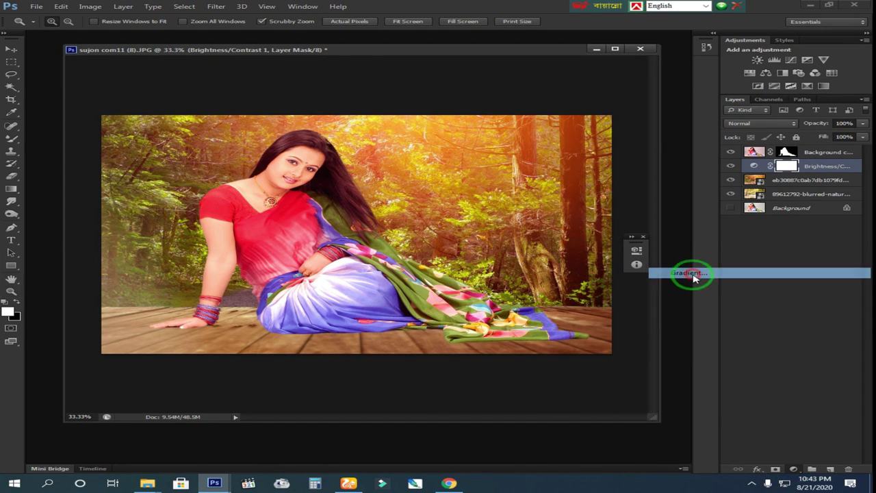
{"action": "left_click", "coordinate": [180, 366]}
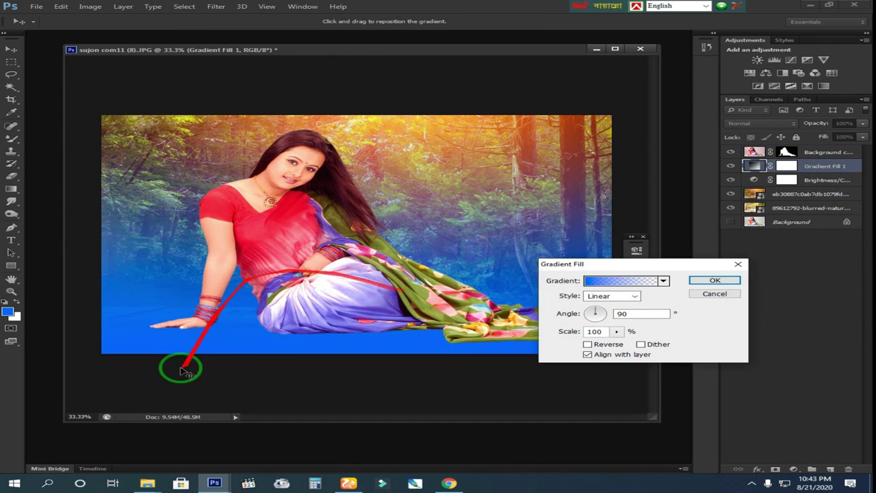
{"action": "left_click", "coordinate": [577, 251]}
{"action": "left_click", "coordinate": [664, 282]}
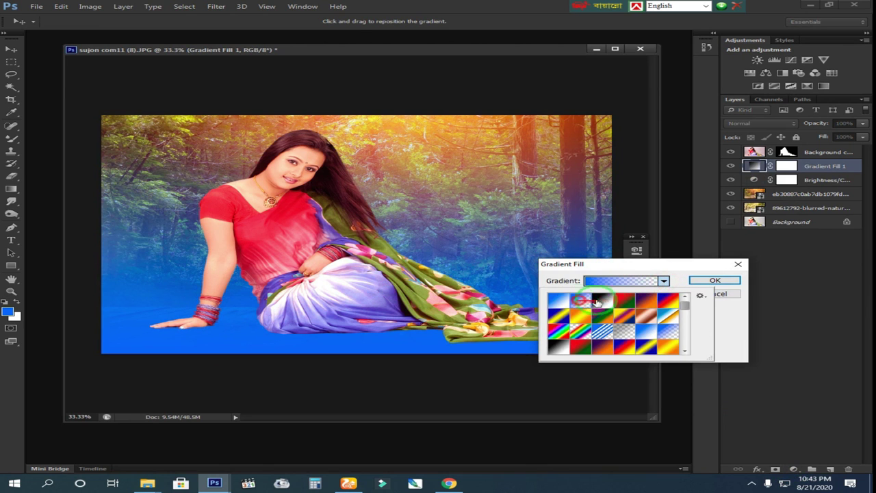
{"action": "left_click", "coordinate": [607, 301]}
{"action": "left_click", "coordinate": [555, 303]}
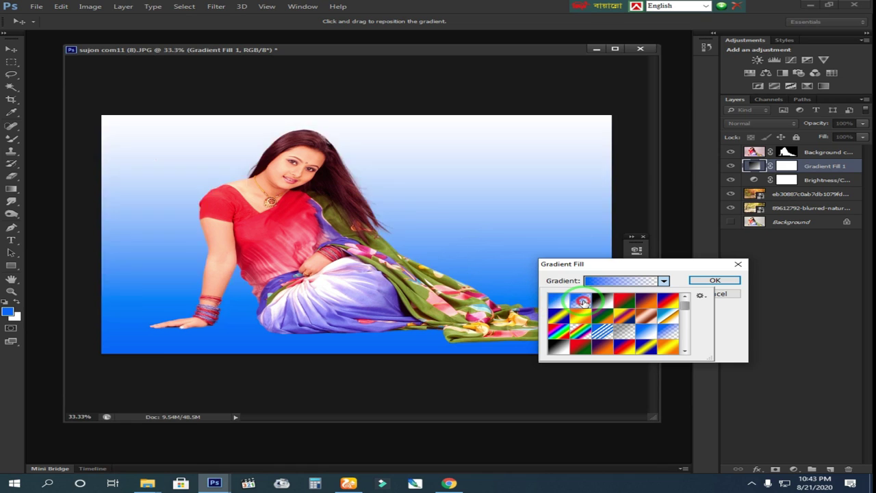
{"action": "left_click_drag", "start_coordinate": [623, 263], "coordinate": [623, 174]}
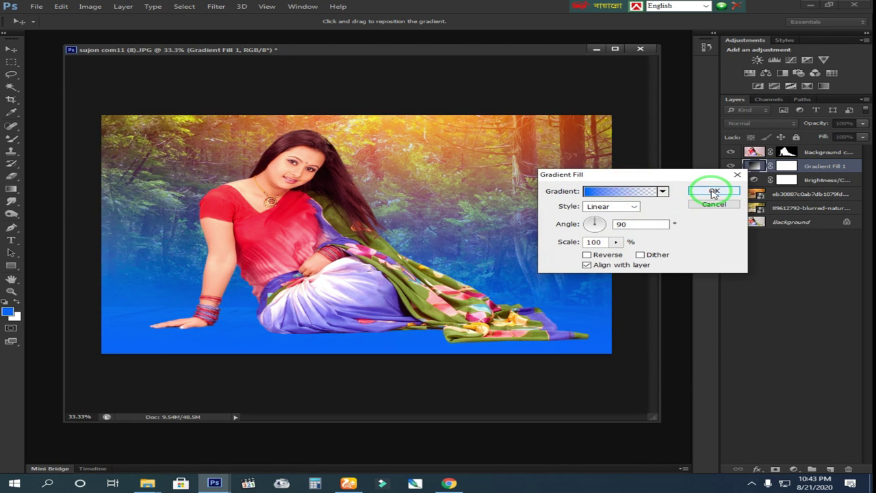
{"action": "mouse_move", "coordinate": [594, 224]}
{"action": "left_mouse_down"}
{"action": "mouse_move", "coordinate": [586, 232]}
{"action": "mouse_move", "coordinate": [611, 228]}
{"action": "mouse_move", "coordinate": [595, 224]}
{"action": "left_mouse_up"}
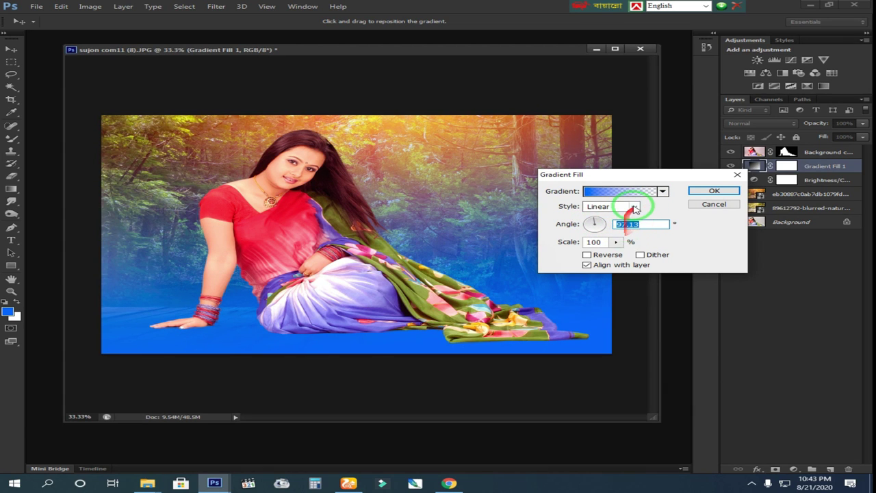
Try the Radial, Angle, Reflected and Diamond styles, then keep Linear for the gradient fill
{"action": "left_click", "coordinate": [634, 207]}
{"action": "left_click", "coordinate": [606, 225]}
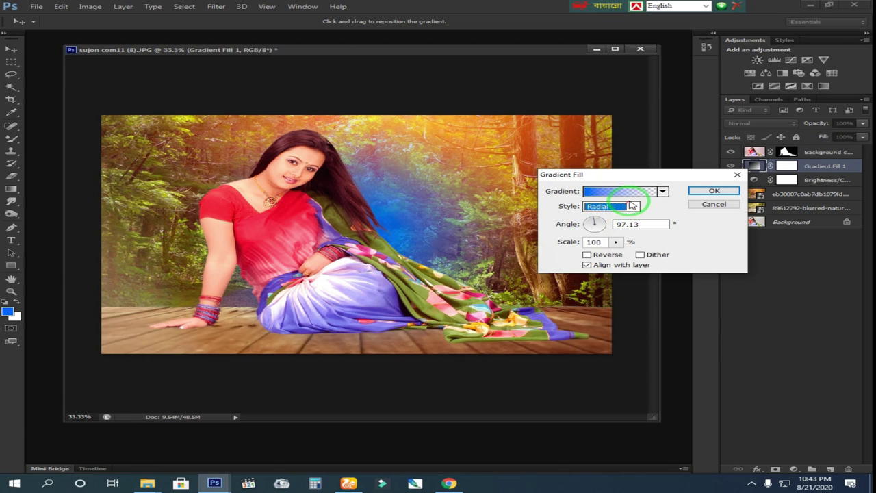
{"action": "left_click", "coordinate": [634, 206]}
{"action": "left_click", "coordinate": [605, 232]}
{"action": "left_click", "coordinate": [634, 206]}
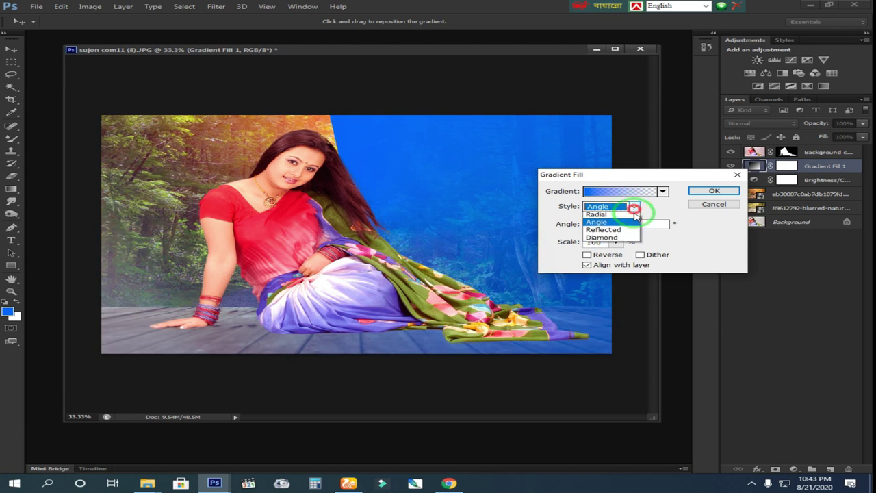
{"action": "left_click", "coordinate": [604, 239]}
{"action": "left_click", "coordinate": [635, 208]}
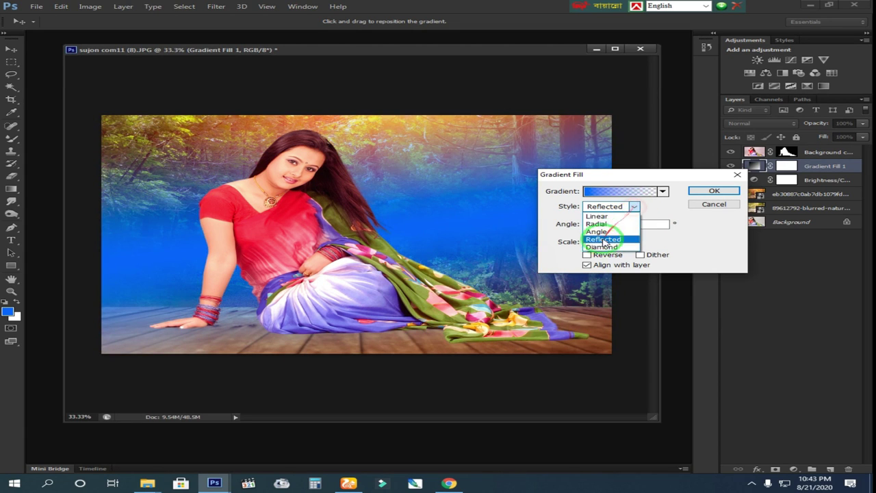
{"action": "left_click", "coordinate": [601, 244]}
{"action": "left_click", "coordinate": [606, 206]}
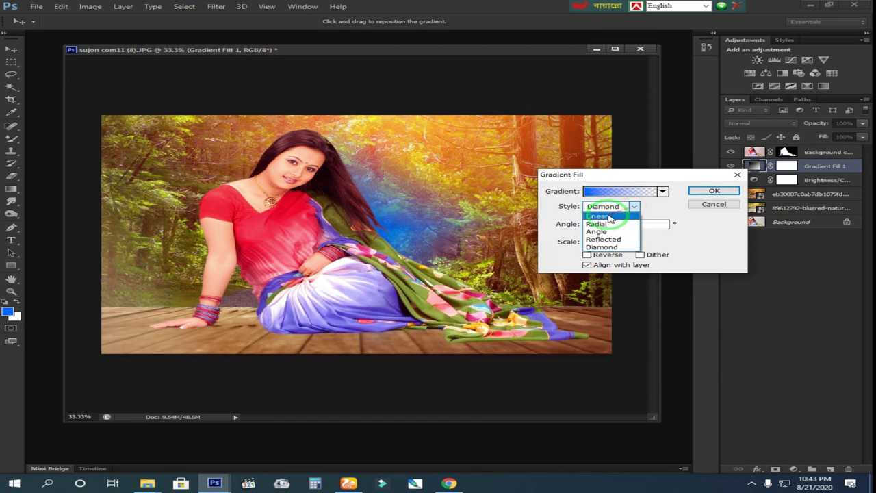
{"action": "left_click", "coordinate": [716, 191]}
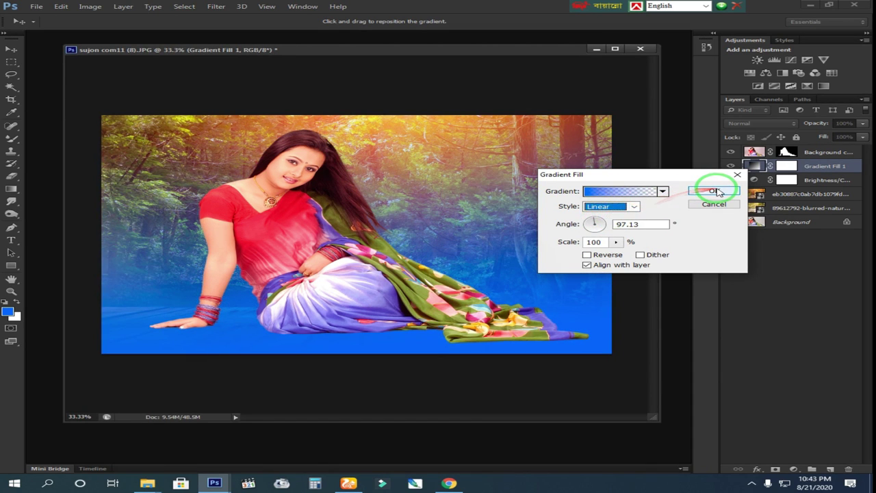
{"action": "left_click", "coordinate": [808, 160]}
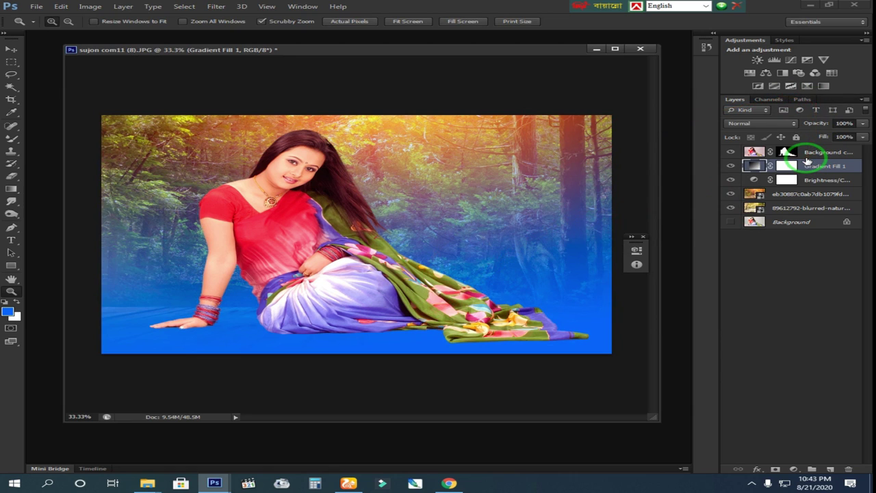
Reduce Gradient Fill 1's fill to about 53% so the blue tint fades
{"action": "left_click", "coordinate": [864, 137]}
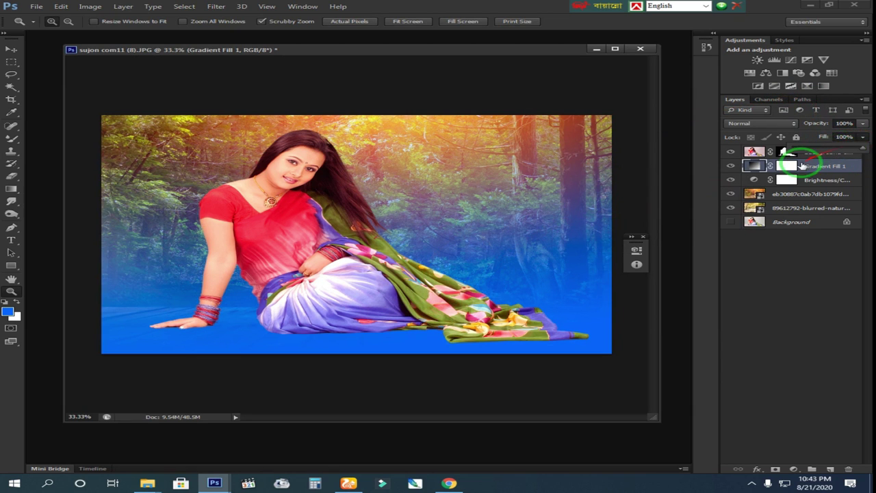
{"action": "left_click_drag", "start_coordinate": [838, 154], "coordinate": [843, 158]}
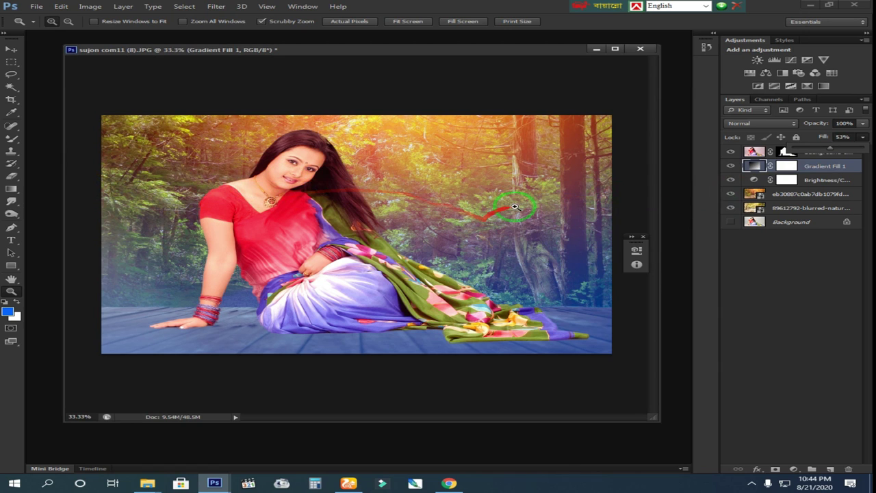
Apply a Box Blur of about 11 pixels radius to the forest background layer
{"action": "left_click", "coordinate": [794, 196]}
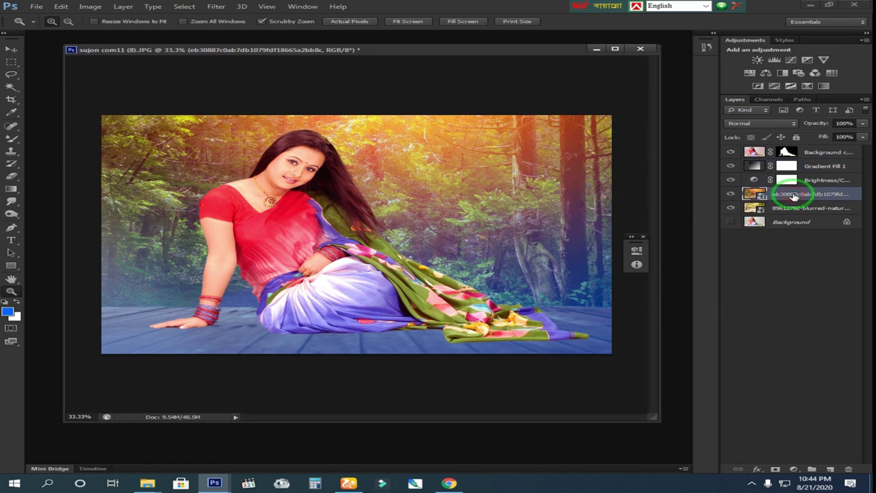
{"action": "left_click", "coordinate": [216, 7]}
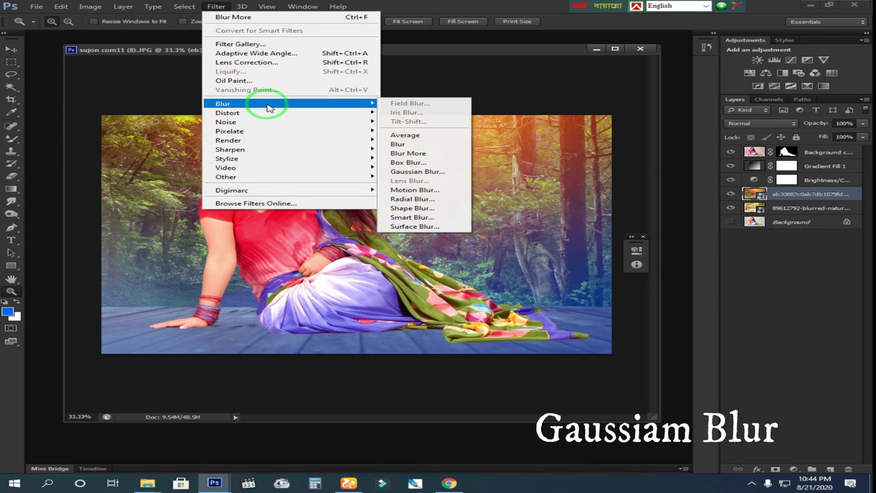
{"action": "mouse_move", "coordinate": [223, 103]}
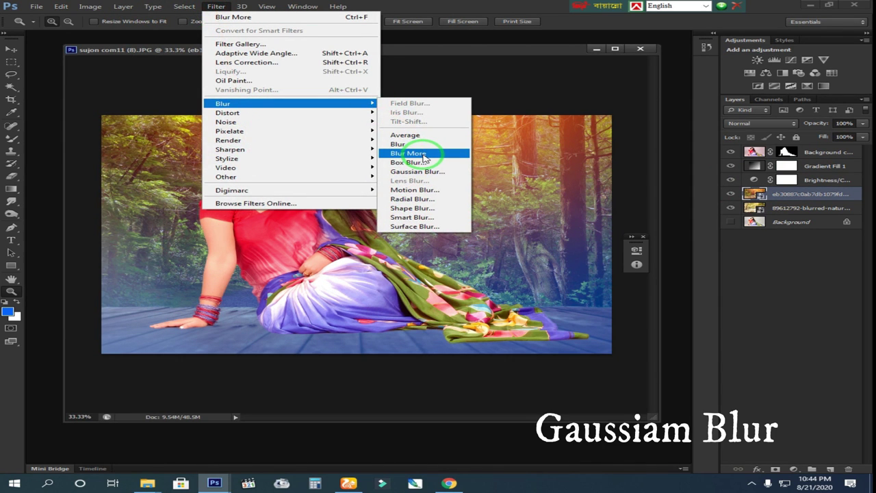
{"action": "left_click", "coordinate": [416, 162]}
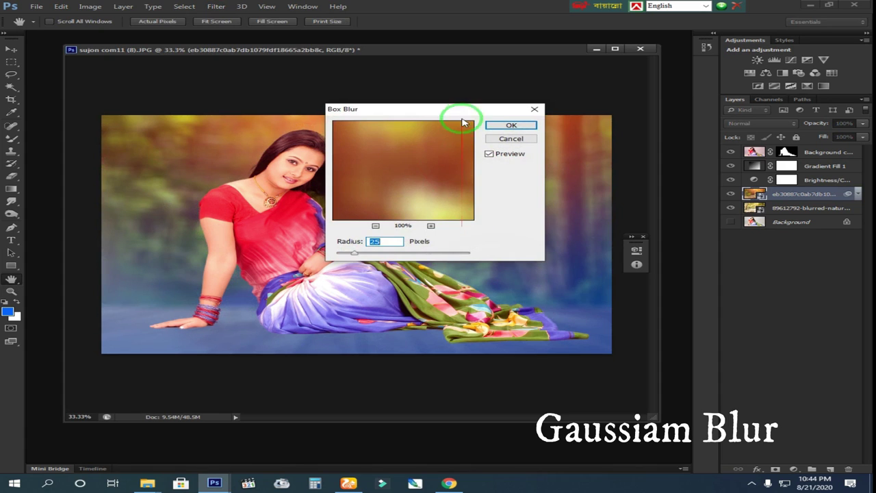
{"action": "left_click_drag", "start_coordinate": [461, 119], "coordinate": [647, 200]}
{"action": "mouse_move", "coordinate": [547, 333]}
{"action": "left_mouse_down"}
{"action": "mouse_move", "coordinate": [581, 336]}
{"action": "mouse_move", "coordinate": [533, 338]}
{"action": "left_mouse_up"}
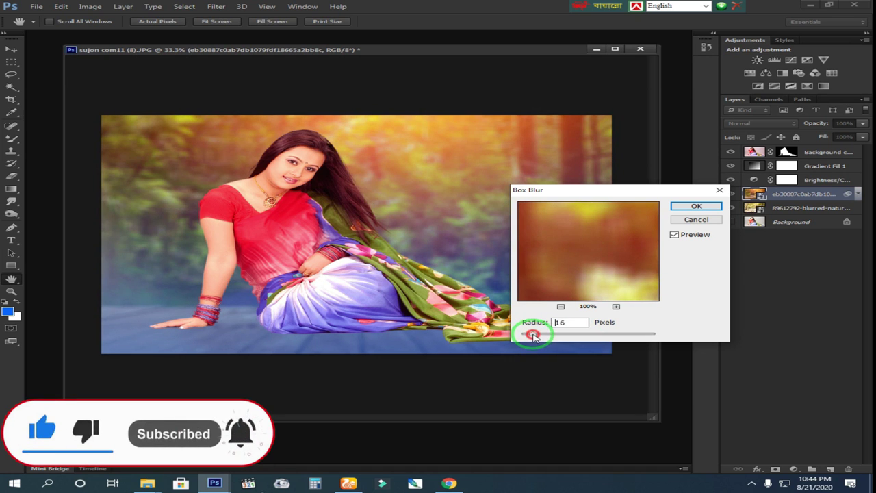
{"action": "left_click_drag", "start_coordinate": [537, 335], "coordinate": [534, 338]}
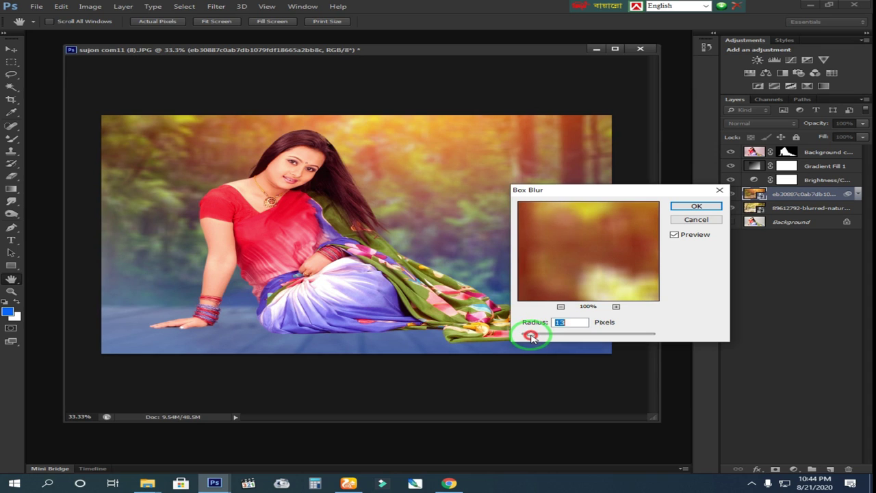
{"action": "left_click_drag", "start_coordinate": [536, 338], "coordinate": [532, 338]}
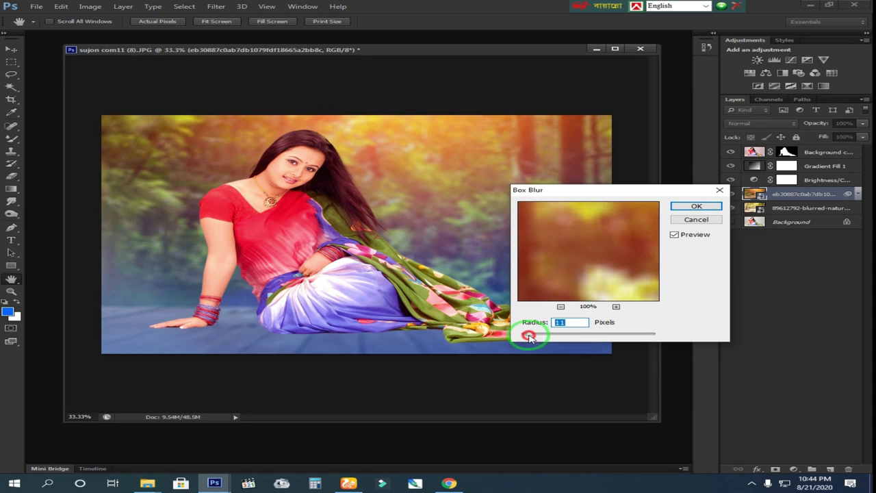
{"action": "left_click", "coordinate": [692, 205]}
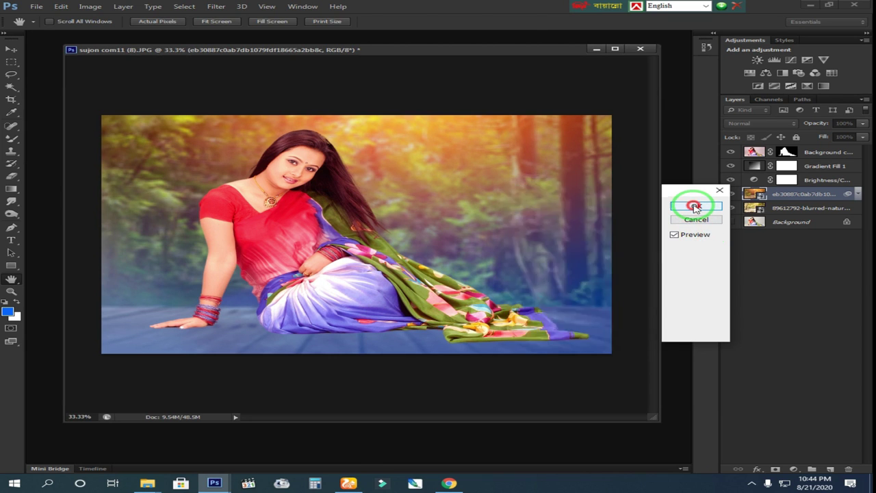
{"action": "key", "text": "z"}
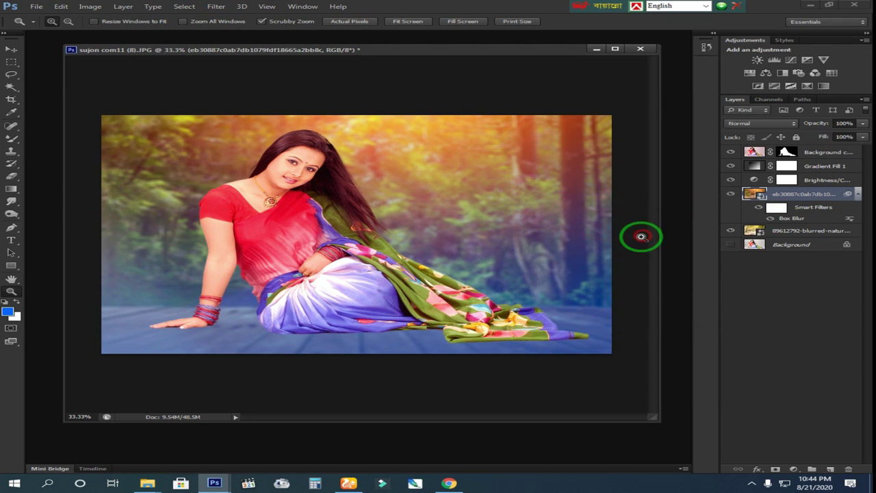
{"action": "left_click", "coordinate": [333, 217]}
{"action": "double_click", "coordinate": [444, 50]}
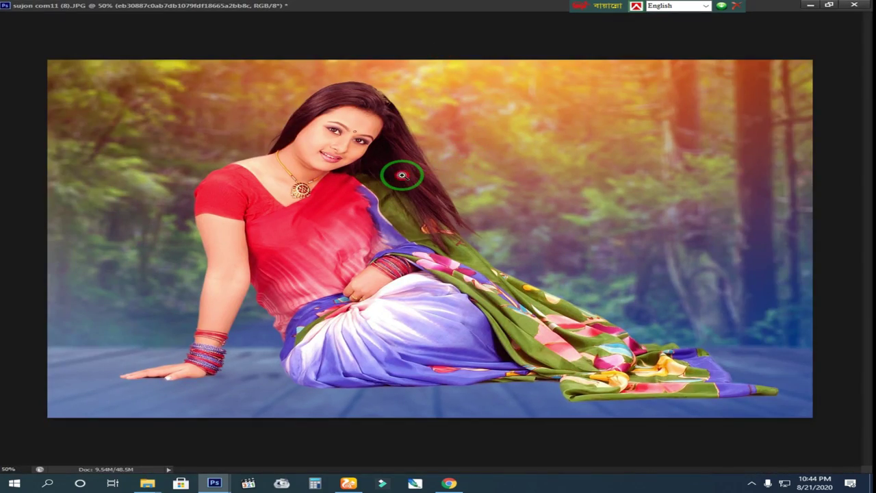
{"action": "left_click_drag", "start_coordinate": [401, 176], "coordinate": [505, 137]}
{"action": "left_click_drag", "start_coordinate": [221, 366], "coordinate": [223, 371]}
{"action": "key", "text": "ctrl+0"}
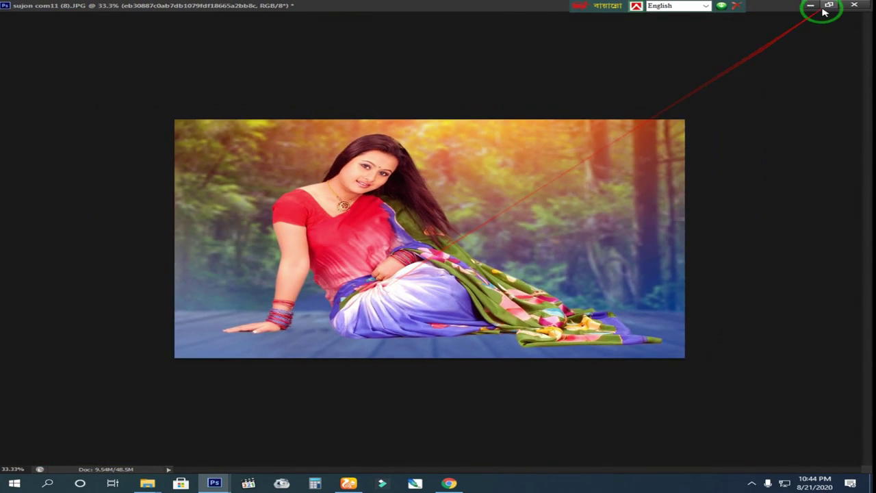
{"action": "left_click", "coordinate": [829, 5]}
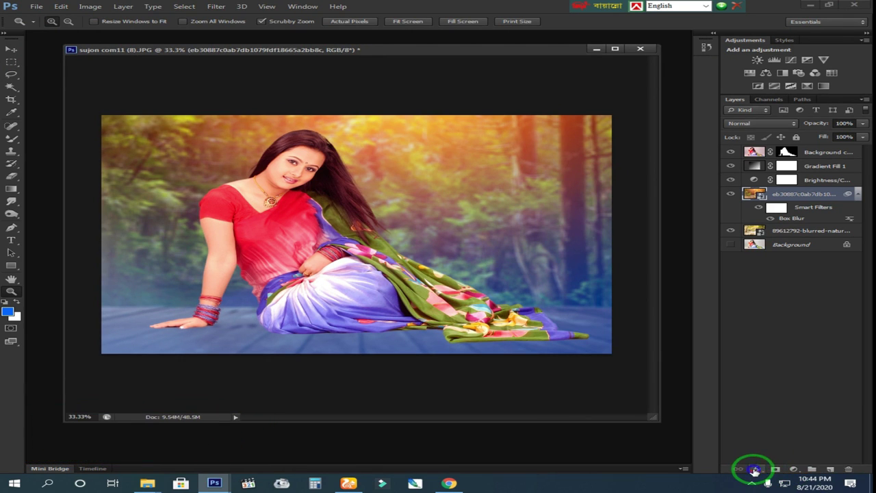
Try the fx menu and a layer mask on the forest layer, then undo the mask
{"action": "left_click", "coordinate": [754, 471]}
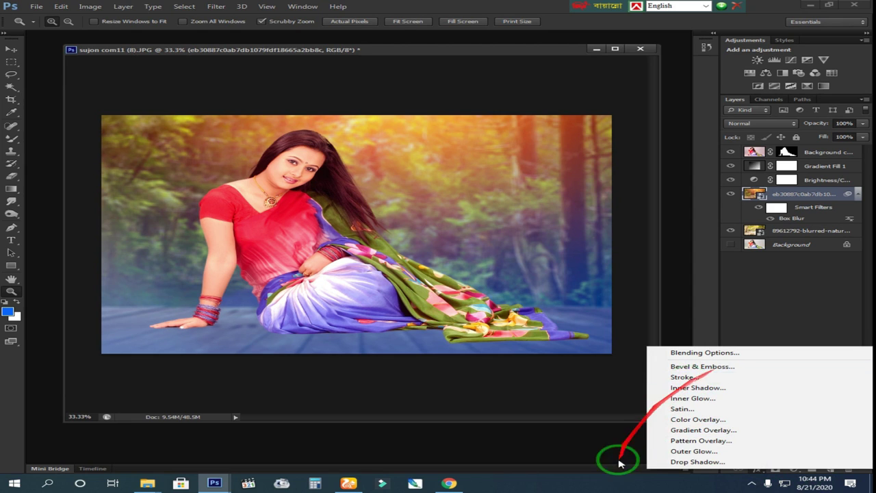
{"action": "left_click", "coordinate": [631, 480]}
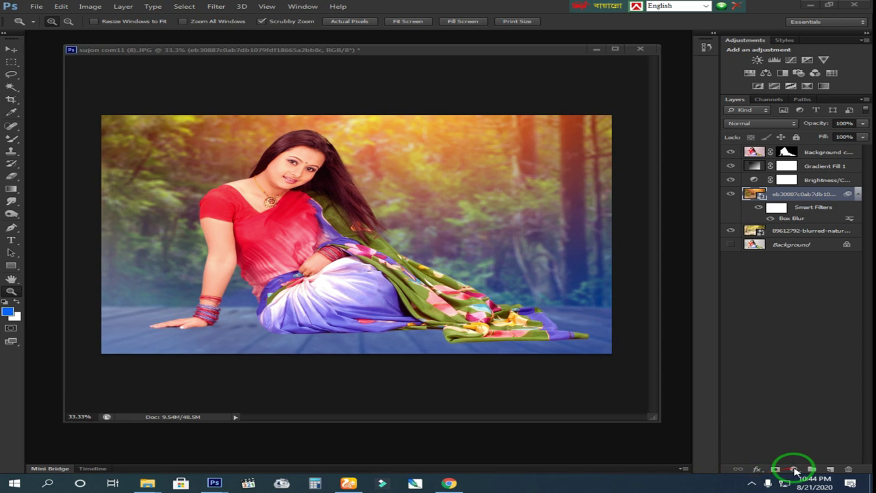
{"action": "left_click", "coordinate": [793, 471]}
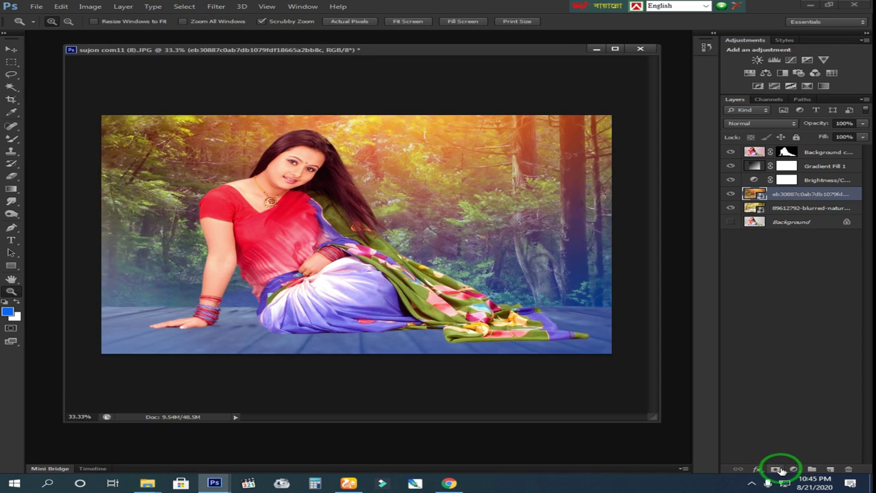
{"action": "left_click", "coordinate": [774, 470]}
{"action": "key", "text": "ctrl+z"}
Add a Brightness/Contrast adjustment layer above the forest image layer
{"action": "left_click", "coordinate": [792, 470]}
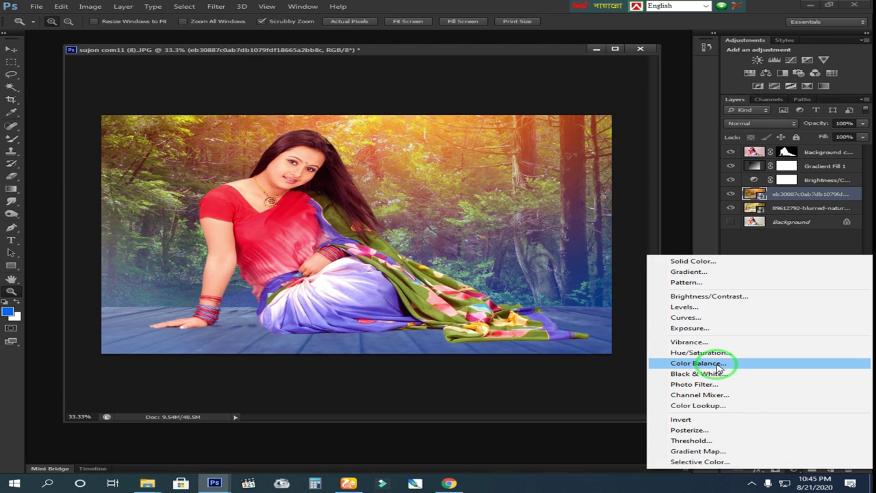
{"action": "left_click", "coordinate": [709, 295]}
{"action": "left_click", "coordinate": [791, 471]}
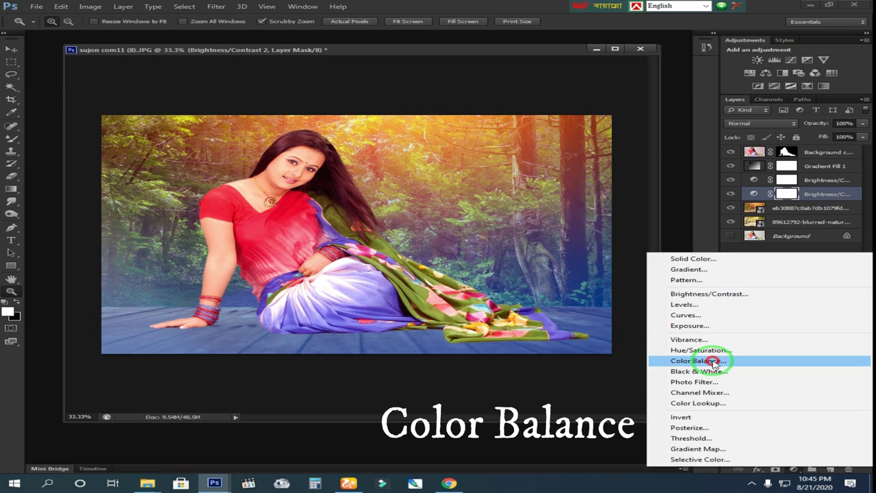
Add a Color Balance layer with midtones set to +49, -7, -15
{"action": "left_click", "coordinate": [713, 363]}
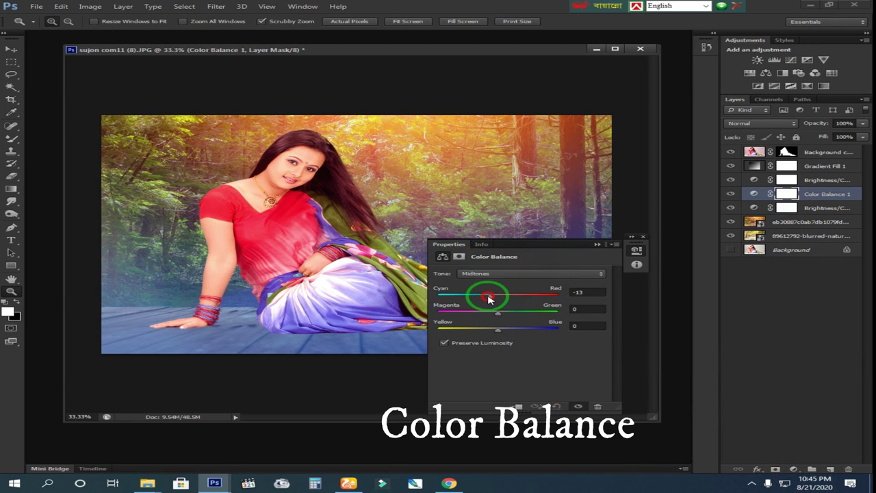
{"action": "mouse_move", "coordinate": [474, 297]}
{"action": "left_mouse_down"}
{"action": "mouse_move", "coordinate": [545, 296]}
{"action": "mouse_move", "coordinate": [462, 297]}
{"action": "mouse_move", "coordinate": [499, 303]}
{"action": "mouse_move", "coordinate": [499, 324]}
{"action": "left_mouse_up"}
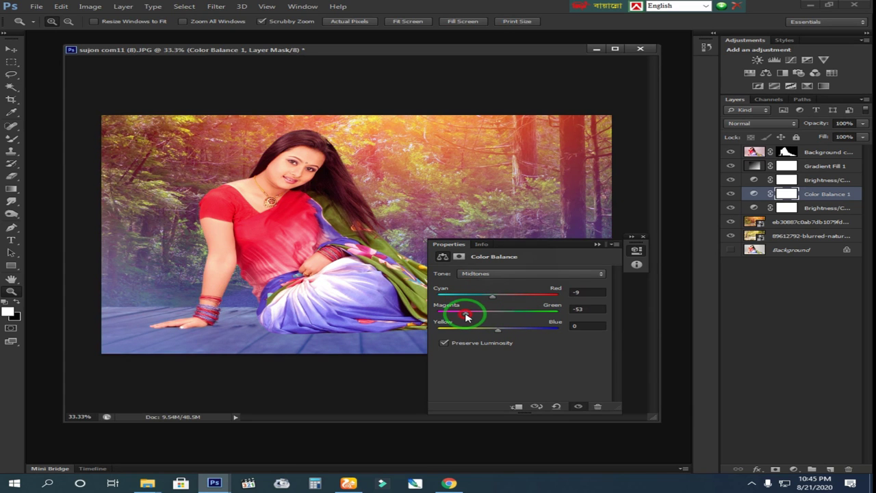
{"action": "left_click", "coordinate": [499, 274]}
{"action": "left_click", "coordinate": [496, 299]}
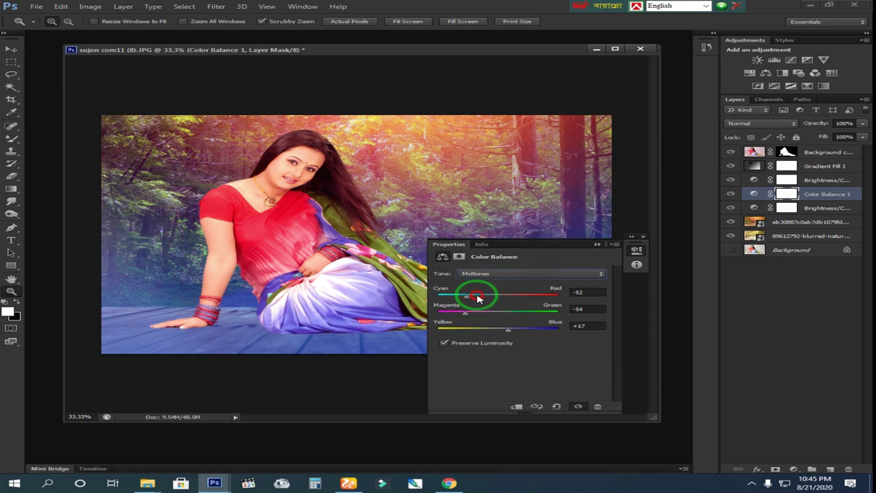
{"action": "left_click_drag", "start_coordinate": [477, 297], "coordinate": [529, 302]}
{"action": "left_click_drag", "start_coordinate": [469, 317], "coordinate": [518, 325]}
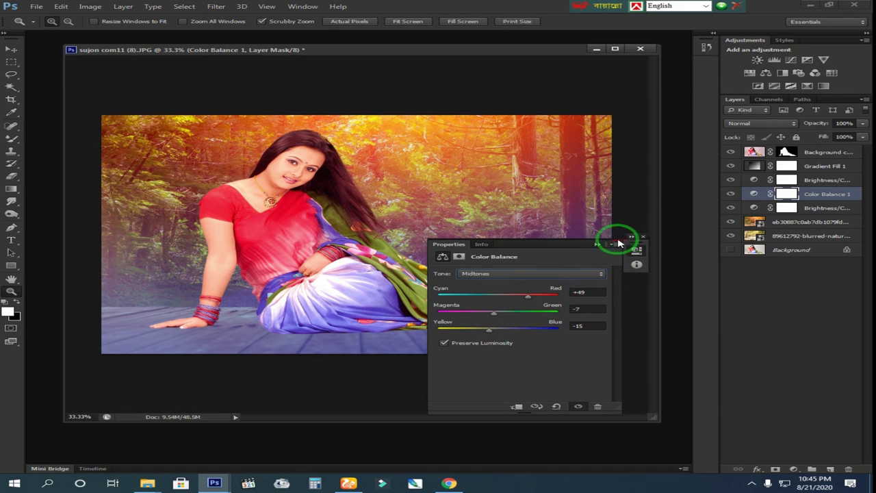
{"action": "left_click", "coordinate": [597, 245]}
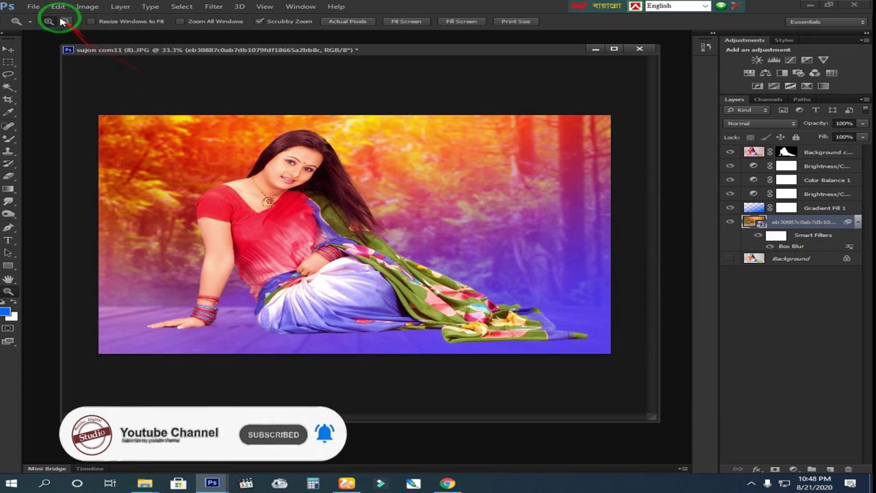
Place the images (33) sunburst from the sunlight light effects folder
{"action": "left_click", "coordinate": [33, 7]}
{"action": "left_click", "coordinate": [57, 162]}
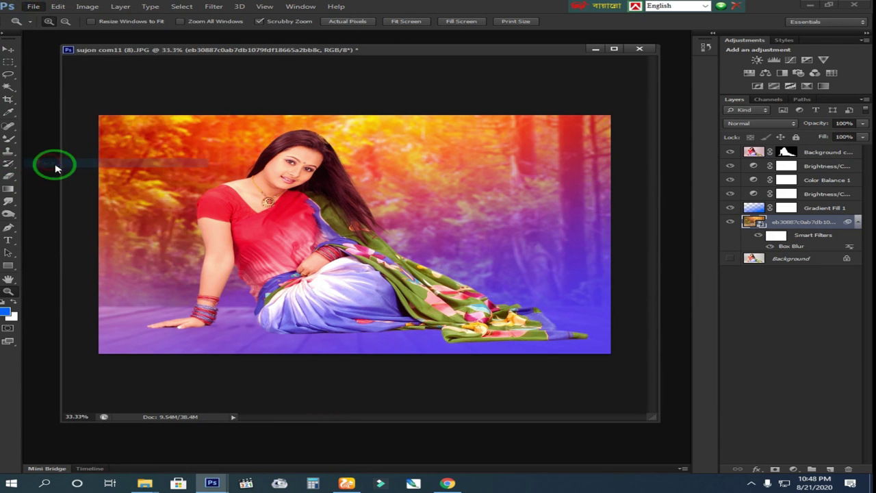
{"action": "double_click", "coordinate": [660, 154]}
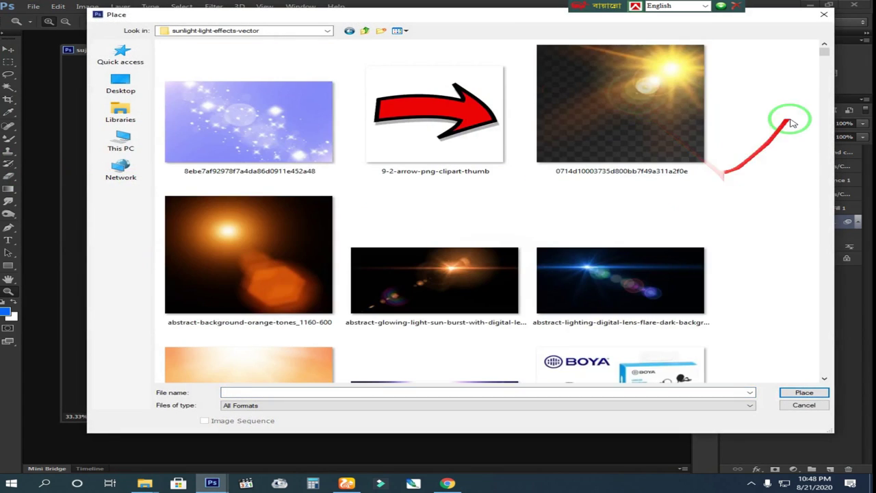
{"action": "scroll", "coordinate": [823, 55], "scroll_direction": "down", "scroll_amount": 3}
{"action": "scroll", "coordinate": [824, 54], "scroll_direction": "up", "scroll_amount": 3}
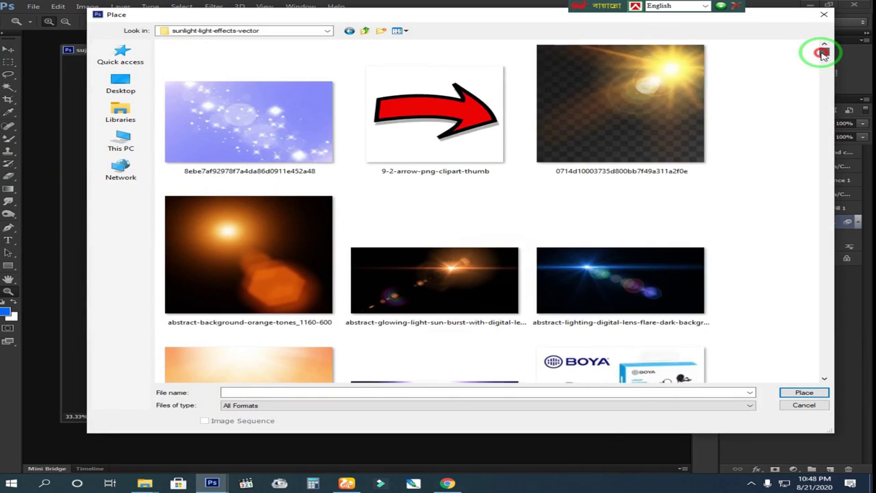
{"action": "left_click_drag", "start_coordinate": [823, 55], "coordinate": [824, 93]}
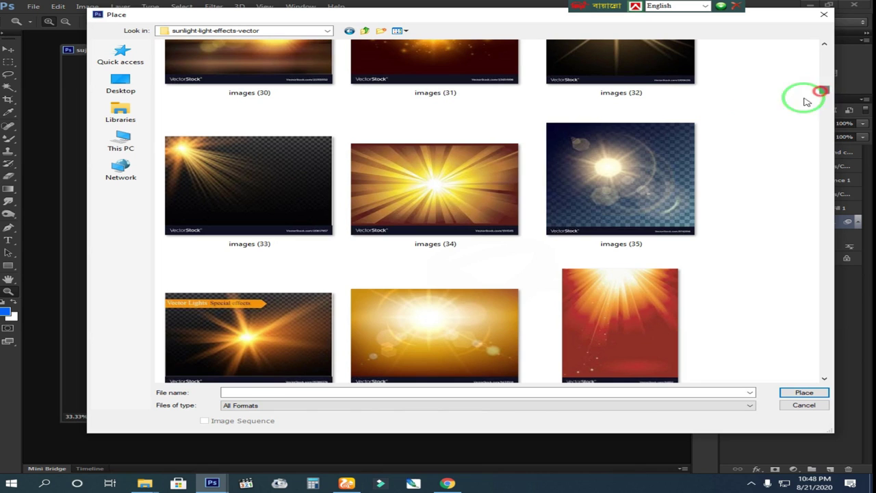
{"action": "double_click", "coordinate": [250, 160]}
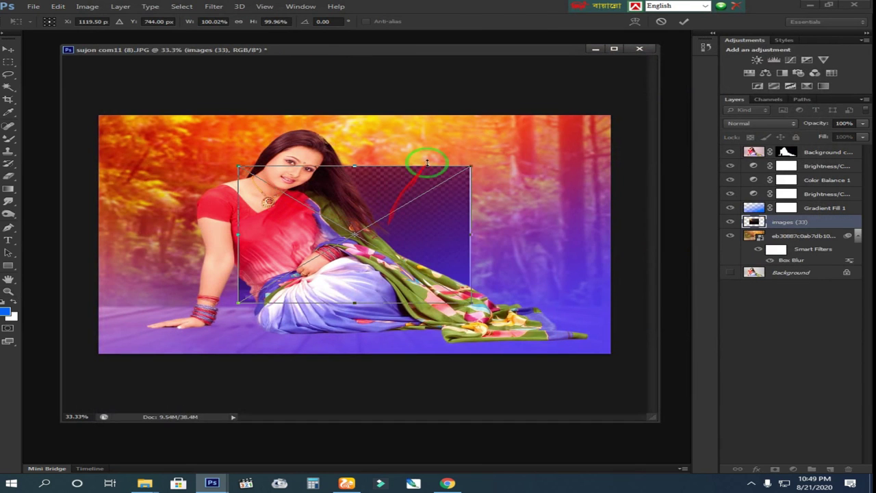
Move the sunburst up-right, rotate it about 93° and enlarge it over the right side
{"action": "left_click_drag", "start_coordinate": [387, 170], "coordinate": [547, 129]}
{"action": "mouse_move", "coordinate": [597, 109]}
{"action": "left_mouse_down"}
{"action": "mouse_move", "coordinate": [620, 251]}
{"action": "mouse_move", "coordinate": [475, 276]}
{"action": "left_mouse_up"}
{"action": "left_click_drag", "start_coordinate": [408, 272], "coordinate": [235, 342]}
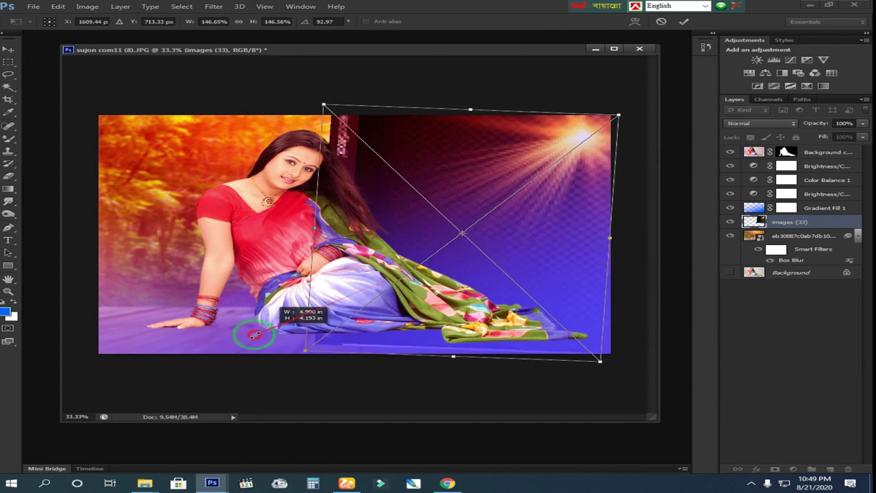
Commit the sunburst placement and set its blend mode to Screen
{"action": "key", "text": "z"}
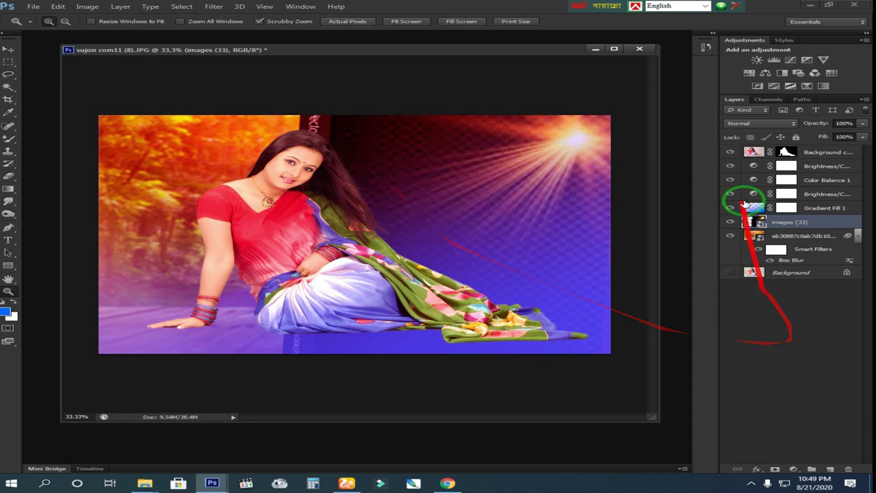
{"action": "left_click", "coordinate": [768, 127]}
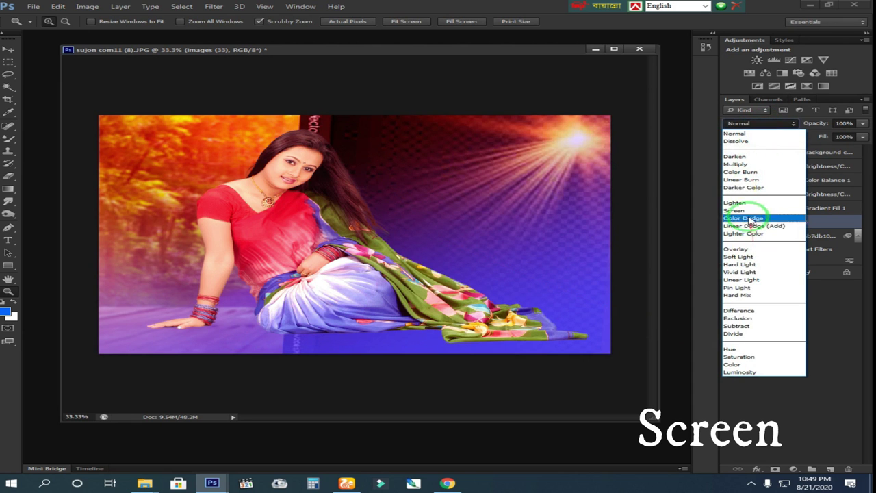
{"action": "left_click", "coordinate": [740, 213]}
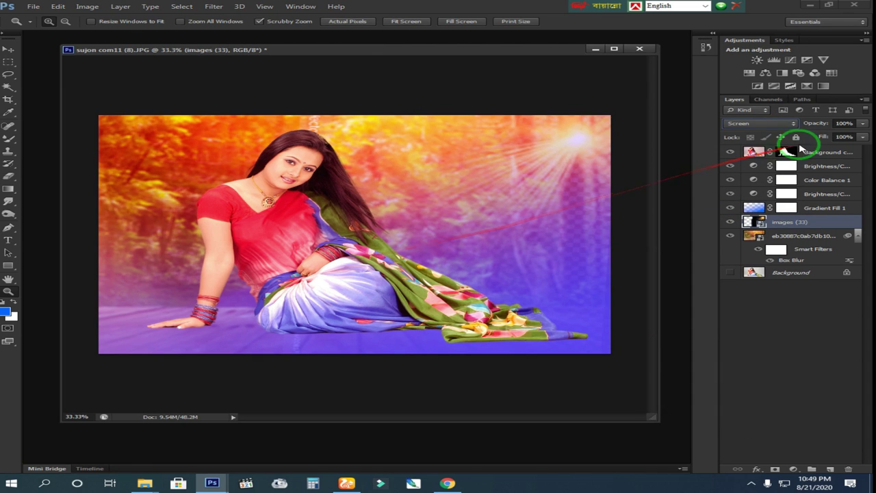
Rescale, reposition and rotate the sunburst so it covers the right half toward the top-right
{"action": "left_click", "coordinate": [8, 48]}
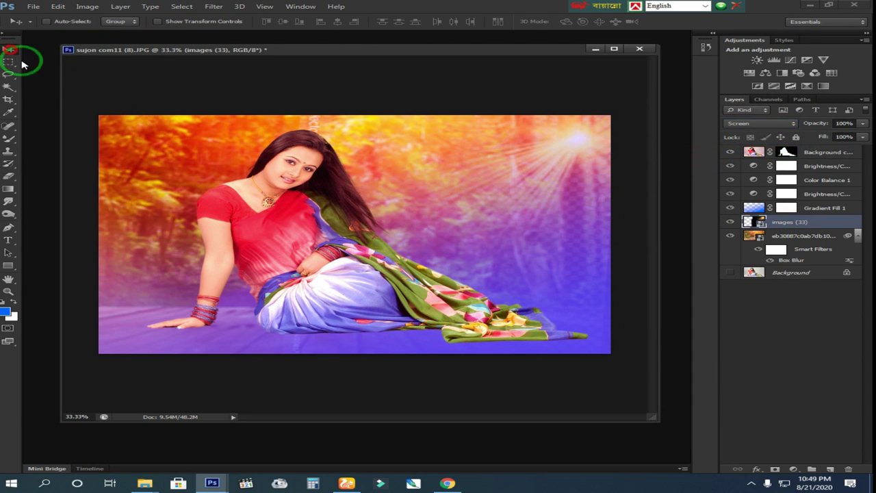
{"action": "left_click", "coordinate": [158, 21]}
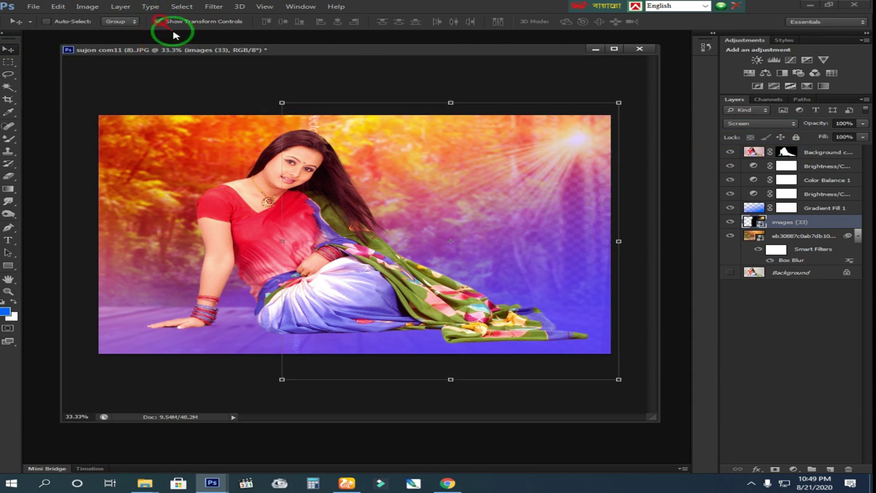
{"action": "left_click", "coordinate": [334, 340]}
{"action": "left_click_drag", "start_coordinate": [334, 340], "coordinate": [364, 375]}
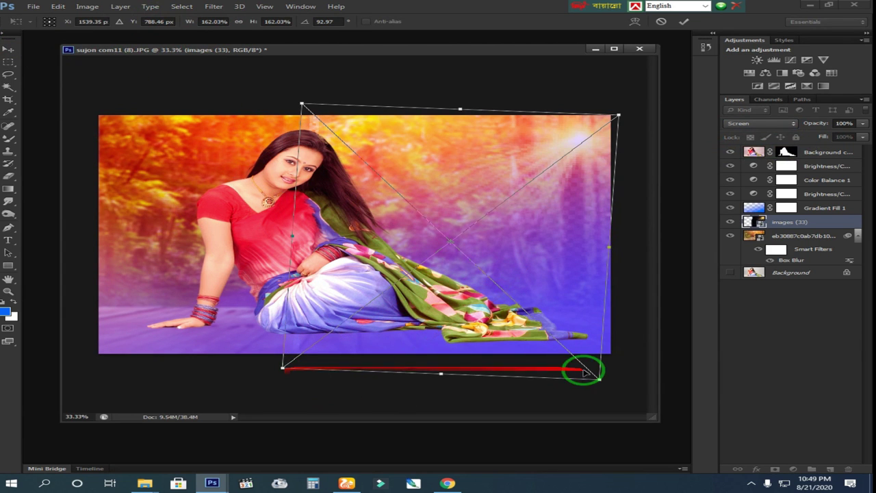
{"action": "left_click_drag", "start_coordinate": [299, 106], "coordinate": [563, 145]}
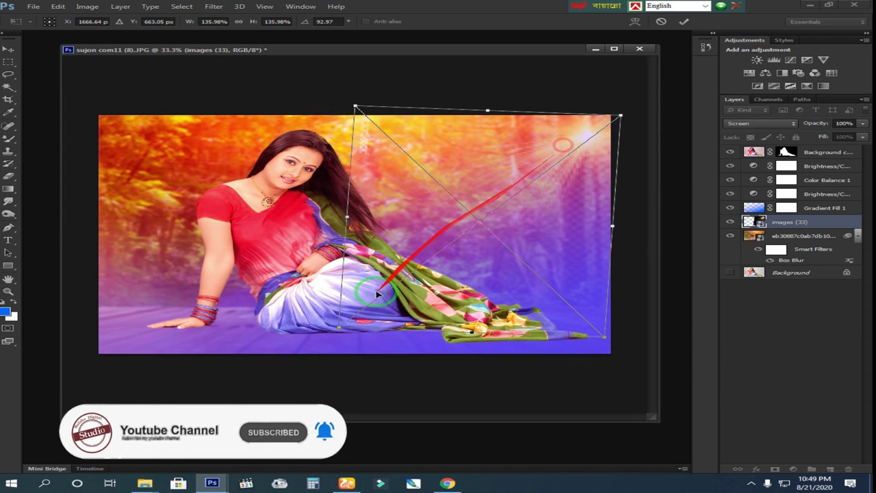
{"action": "left_click_drag", "start_coordinate": [339, 329], "coordinate": [233, 372]}
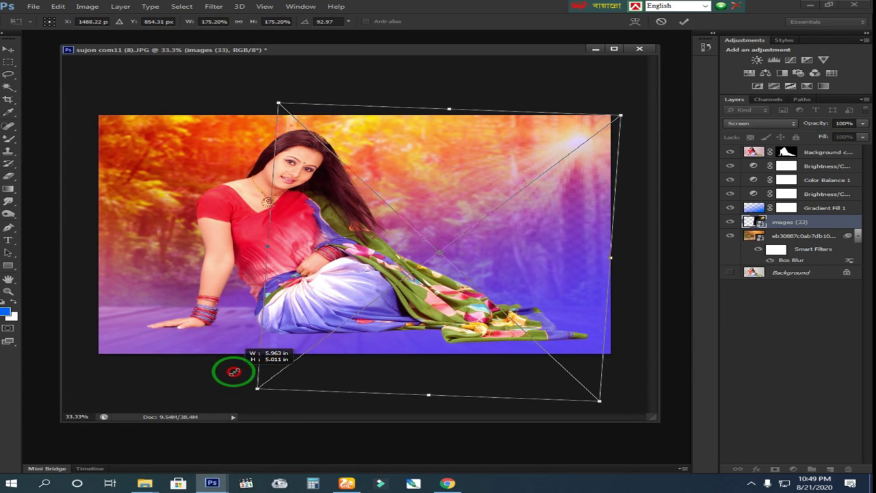
{"action": "left_click_drag", "start_coordinate": [374, 179], "coordinate": [374, 192]}
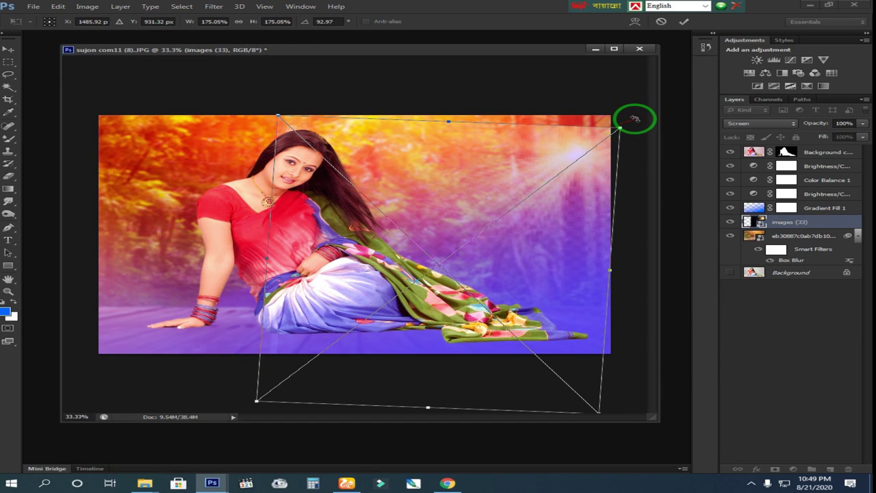
{"action": "left_click_drag", "start_coordinate": [634, 119], "coordinate": [592, 139]}
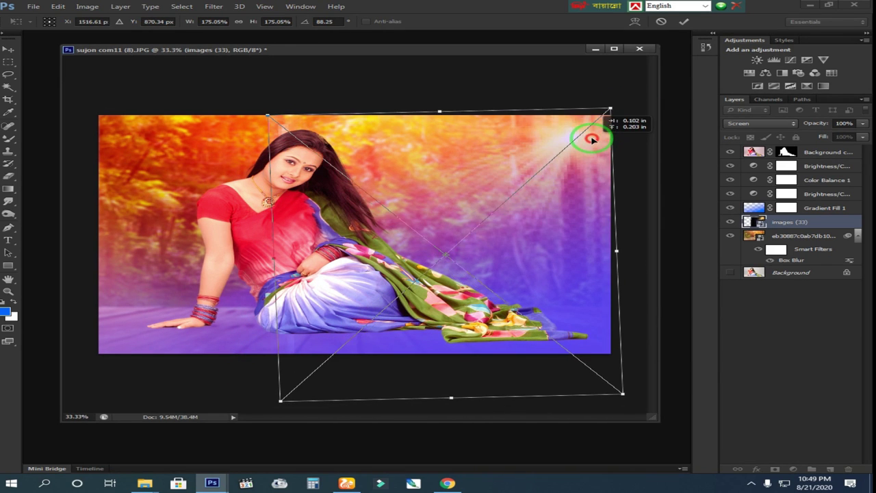
Commit the sunburst transform and raise its layer just beneath the woman's layer
{"action": "key", "text": "Return"}
{"action": "key", "text": "z"}
{"action": "left_click", "coordinate": [469, 182], "text": "alt"}
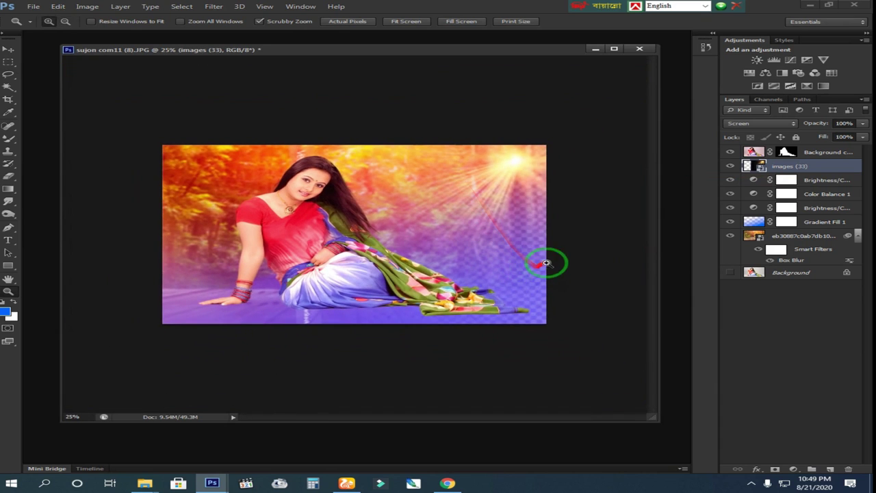
Adjust a layer in the Layers panel and zoom in and out to inspect the composition
{"action": "key", "text": "v"}
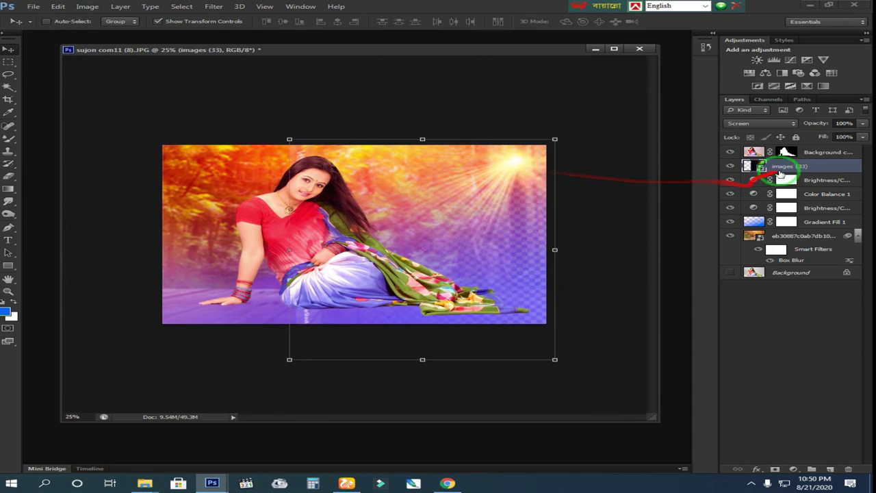
{"action": "mouse_move", "coordinate": [819, 152]}
{"action": "left_mouse_down"}
{"action": "mouse_move", "coordinate": [792, 153]}
{"action": "mouse_move", "coordinate": [864, 146]}
{"action": "left_mouse_up"}
{"action": "key", "text": "z"}
{"action": "left_click", "coordinate": [477, 156]}
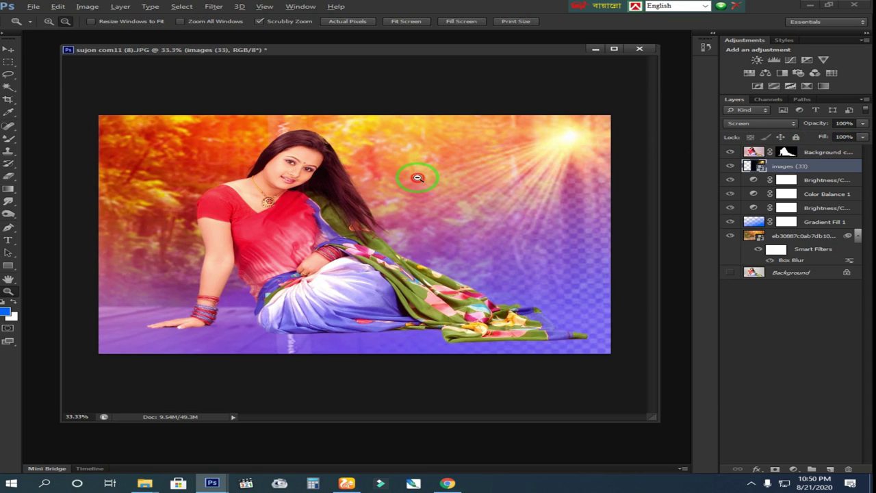
{"action": "left_click", "coordinate": [418, 177], "text": "alt"}
{"action": "left_click", "coordinate": [417, 180]}
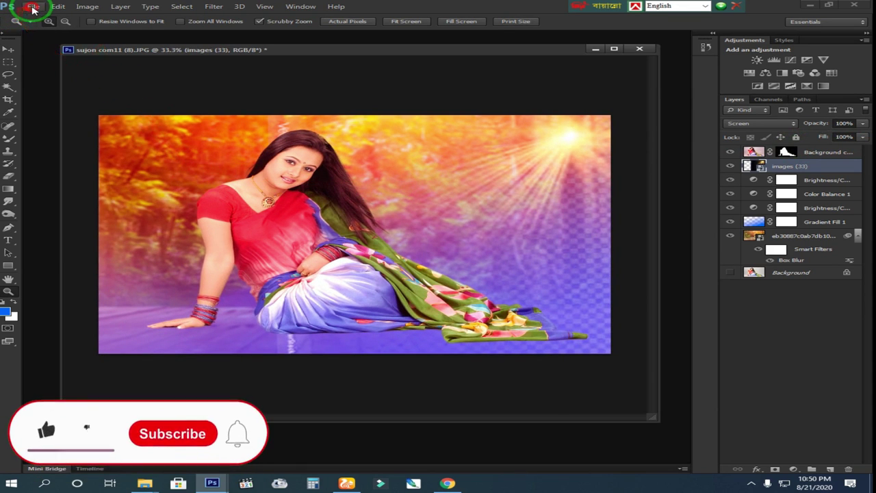
Open the Place dialog on the sunlight-light-effects-vector folder with the orange tones image selected
{"action": "left_click", "coordinate": [33, 6]}
{"action": "left_click", "coordinate": [71, 168]}
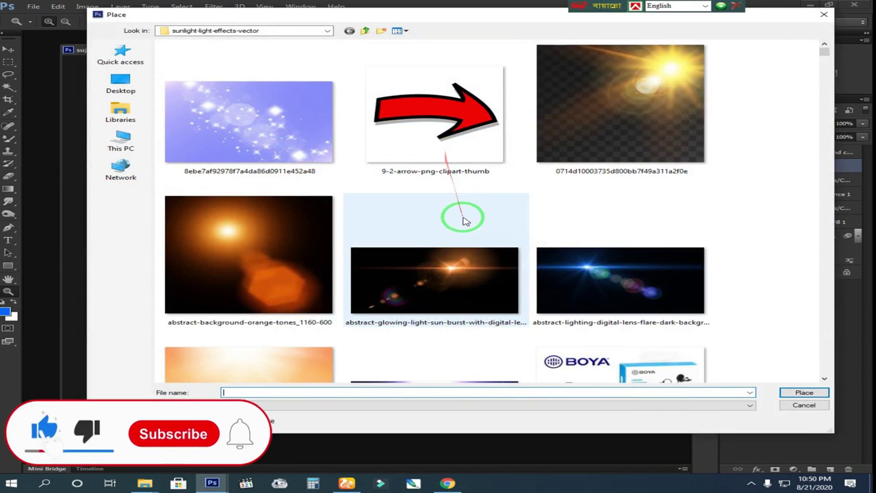
{"action": "left_click", "coordinate": [245, 245]}
{"action": "left_click_drag", "start_coordinate": [825, 55], "coordinate": [826, 63]}
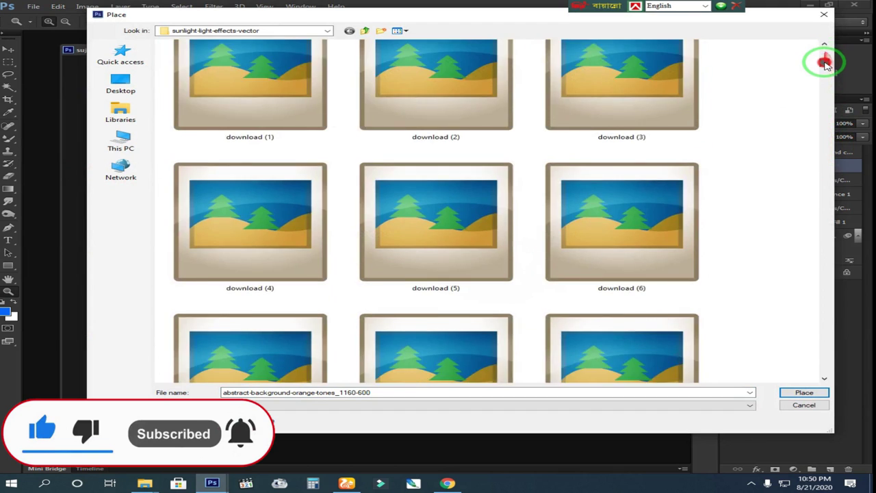
Place the download (4) flare over the canvas's top-left corner, enlarged to about 112%
{"action": "left_click", "coordinate": [289, 211]}
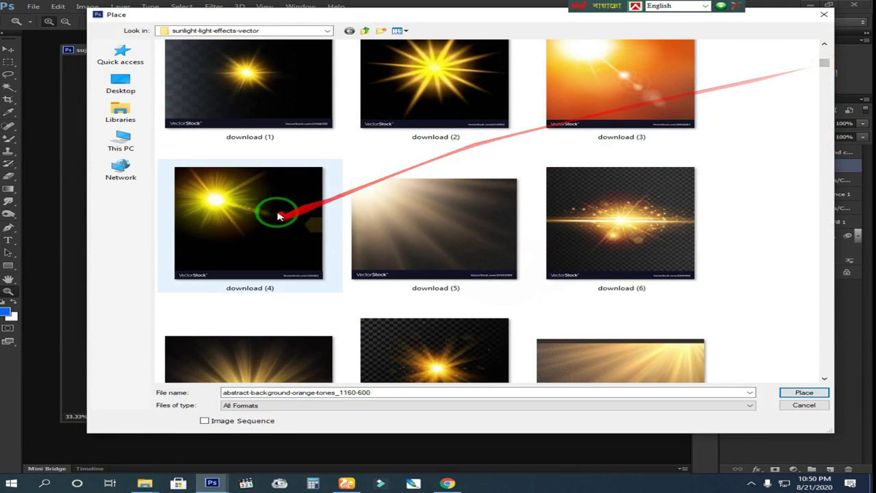
{"action": "double_click", "coordinate": [273, 211]}
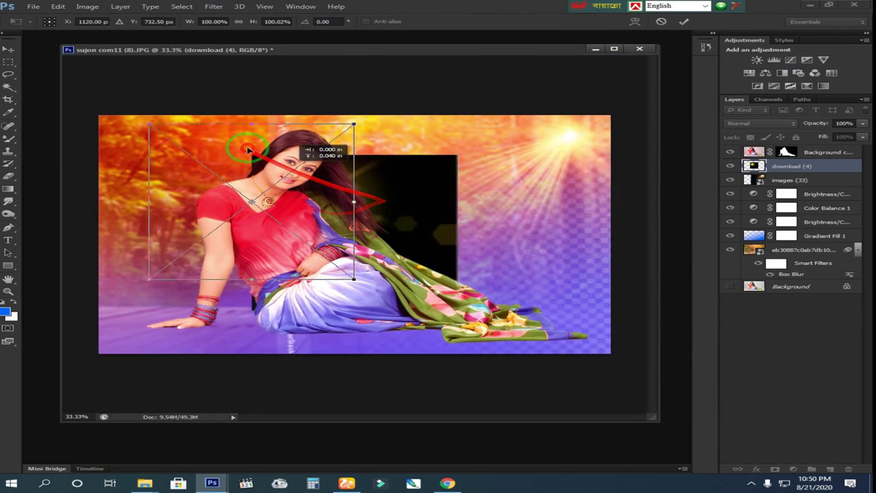
{"action": "left_click_drag", "start_coordinate": [370, 199], "coordinate": [209, 152]}
{"action": "left_click_drag", "start_coordinate": [284, 262], "coordinate": [312, 260]}
{"action": "left_click_drag", "start_coordinate": [226, 224], "coordinate": [248, 229]}
{"action": "key", "text": "Return"}
{"action": "key", "text": "z"}
{"action": "left_click_drag", "start_coordinate": [195, 186], "coordinate": [213, 184]}
{"action": "left_click", "coordinate": [167, 177], "text": "alt"}
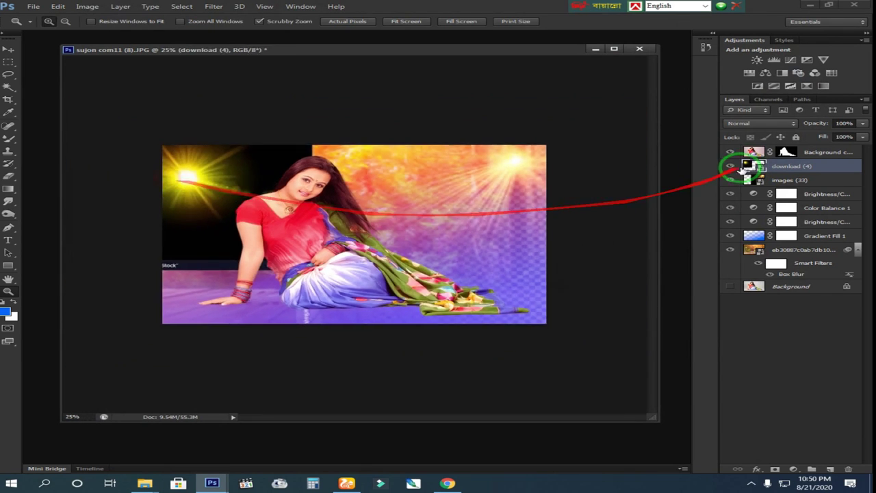
Try Screen, then set the download (4) flare's blend mode to Lighten
{"action": "left_click", "coordinate": [760, 123]}
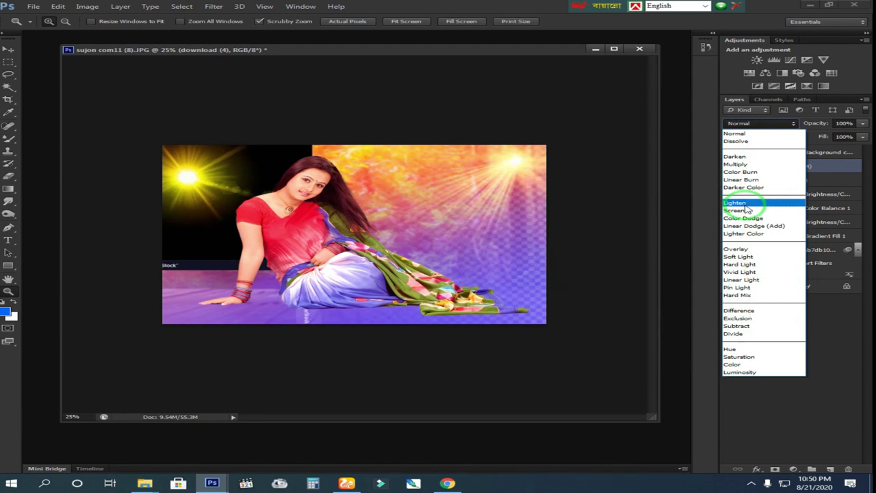
{"action": "left_click", "coordinate": [738, 210]}
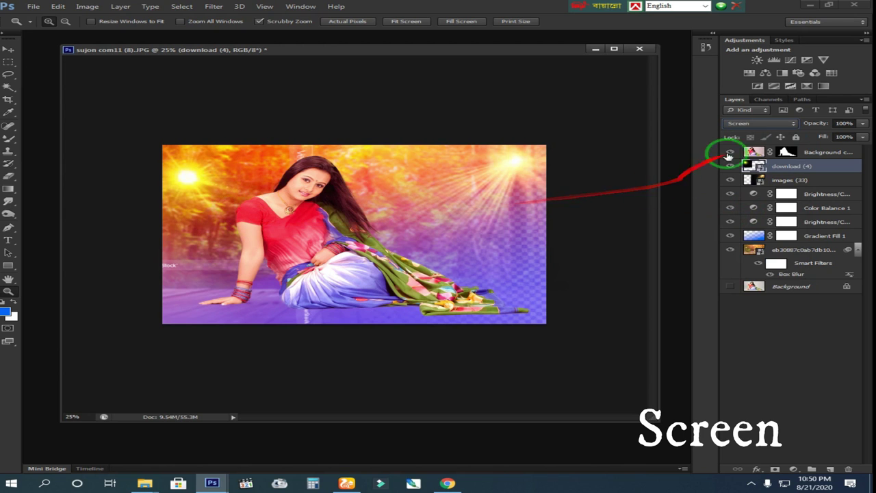
{"action": "left_click", "coordinate": [762, 125]}
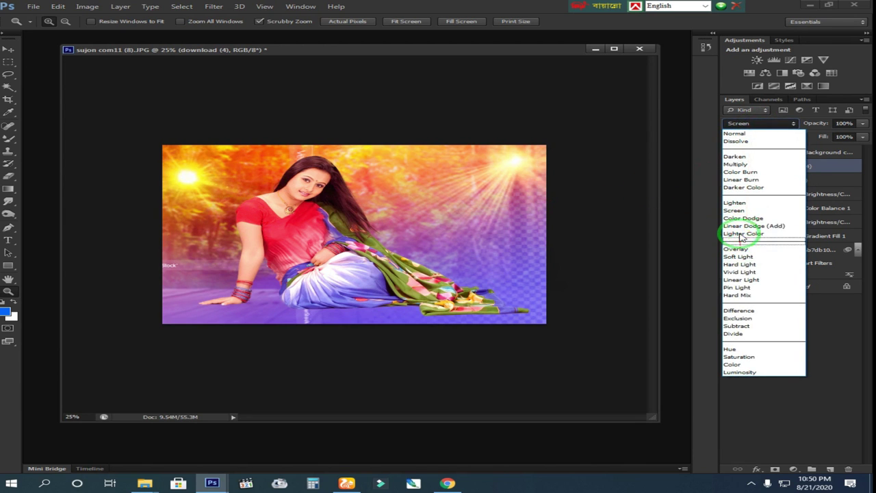
{"action": "left_click", "coordinate": [735, 203]}
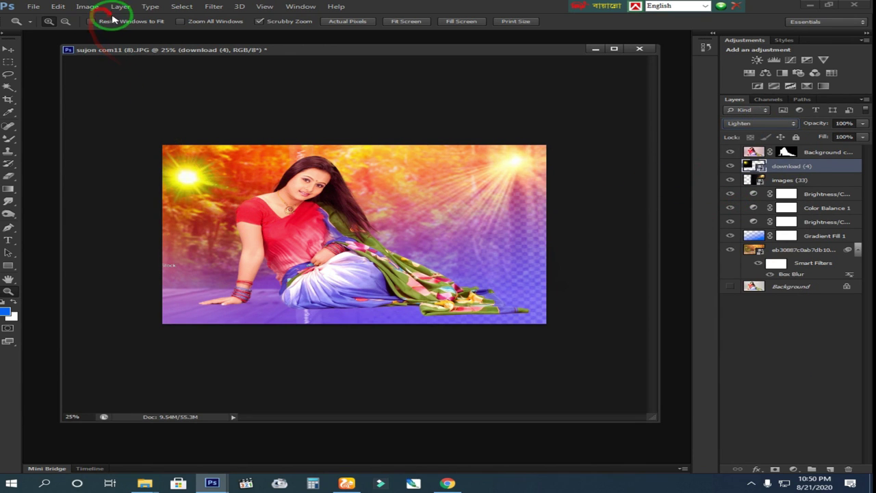
Enlarge the flare to about 144%, rotate it about 11.6° and shift it to the upper left
{"action": "left_click", "coordinate": [13, 49]}
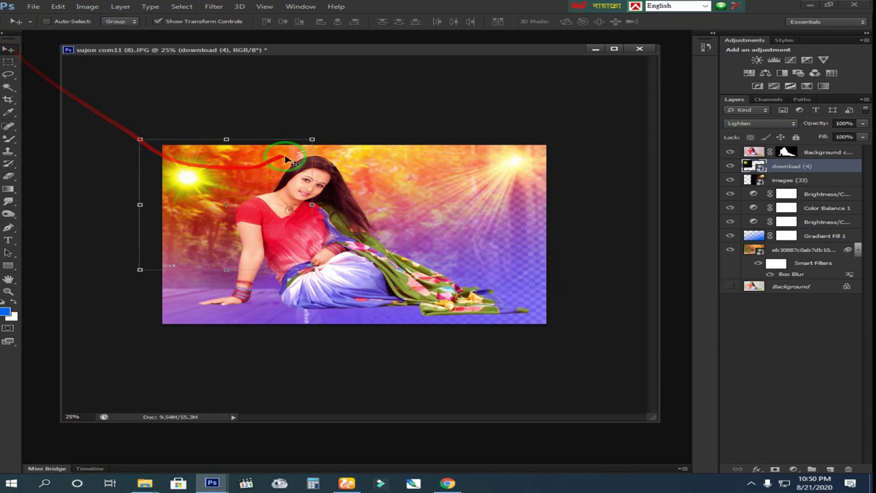
{"action": "left_click_drag", "start_coordinate": [312, 139], "coordinate": [343, 123]}
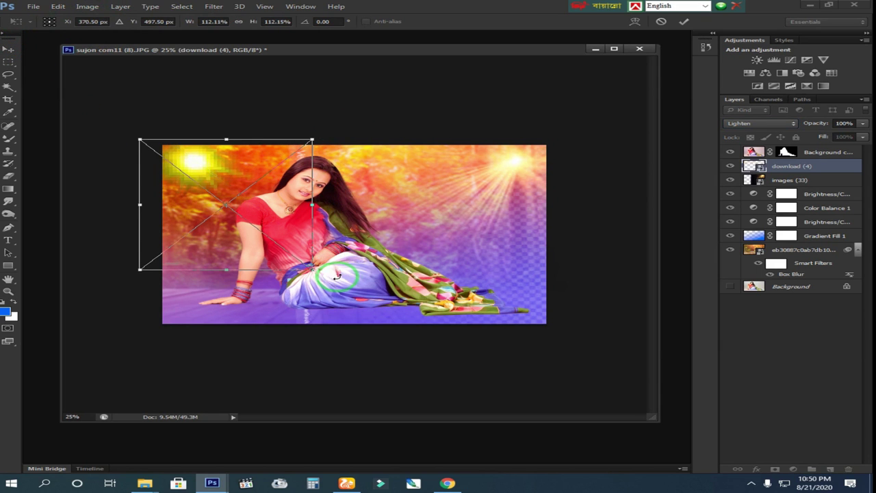
{"action": "left_click_drag", "start_coordinate": [312, 269], "coordinate": [357, 304]}
{"action": "mouse_move", "coordinate": [244, 165]}
{"action": "left_mouse_down"}
{"action": "mouse_move", "coordinate": [234, 169]}
{"action": "mouse_move", "coordinate": [260, 157]}
{"action": "left_mouse_up"}
{"action": "double_click", "coordinate": [259, 210]}
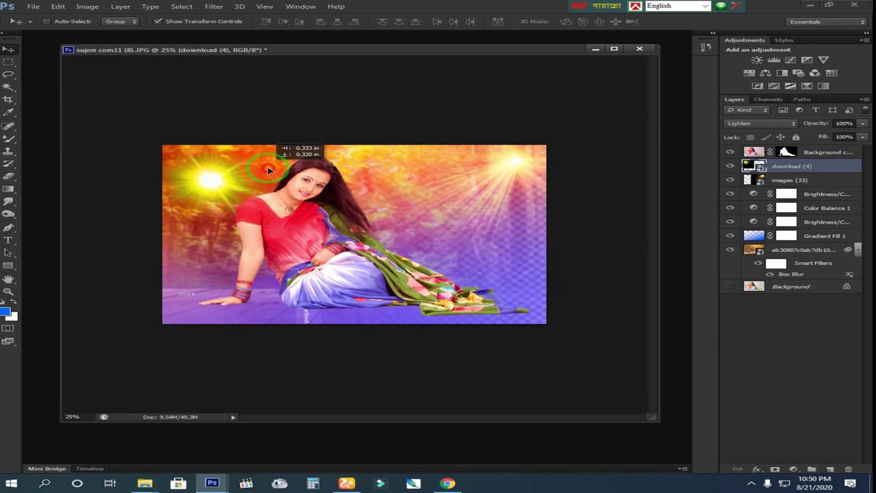
{"action": "left_click_drag", "start_coordinate": [261, 157], "coordinate": [237, 156]}
{"action": "mouse_move", "coordinate": [359, 114]}
{"action": "left_mouse_down"}
{"action": "mouse_move", "coordinate": [215, 149]}
{"action": "mouse_move", "coordinate": [240, 154]}
{"action": "left_mouse_up"}
{"action": "key", "text": "Return"}
Add a new empty Layer 1 in Normal mode above the download (4) flare
{"action": "key", "text": "z"}
{"action": "left_click", "coordinate": [231, 177]}
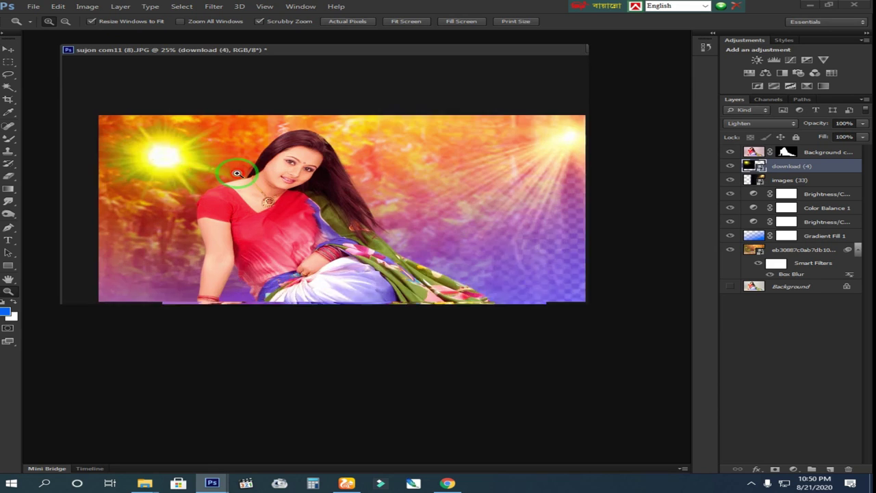
{"action": "left_click", "coordinate": [208, 132]}
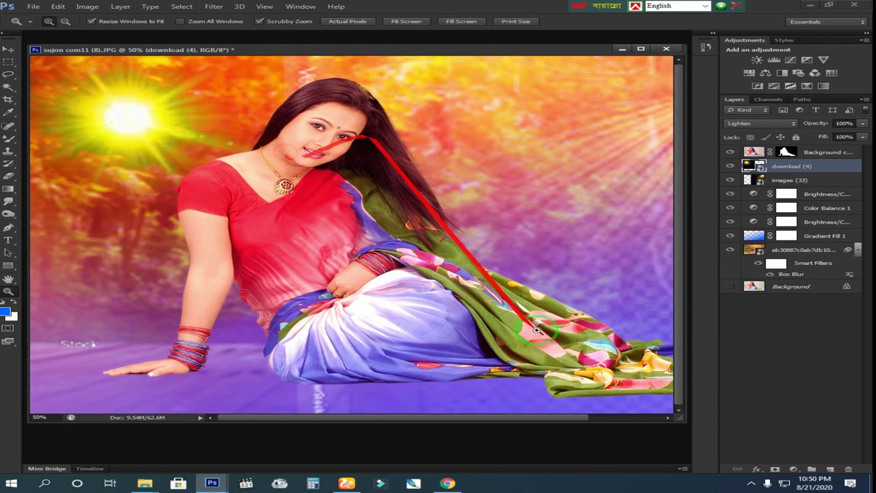
{"action": "key", "text": "Tab"}
{"action": "key", "text": "Tab"}
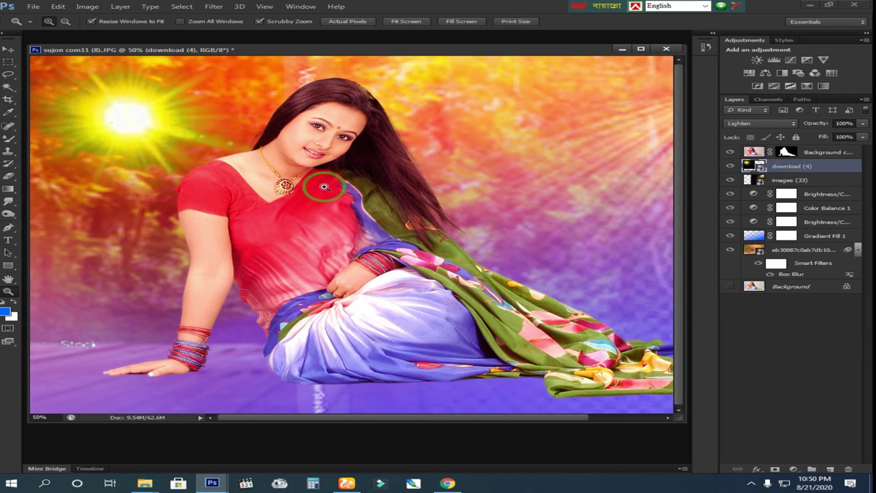
{"action": "left_click", "coordinate": [328, 186], "text": "alt"}
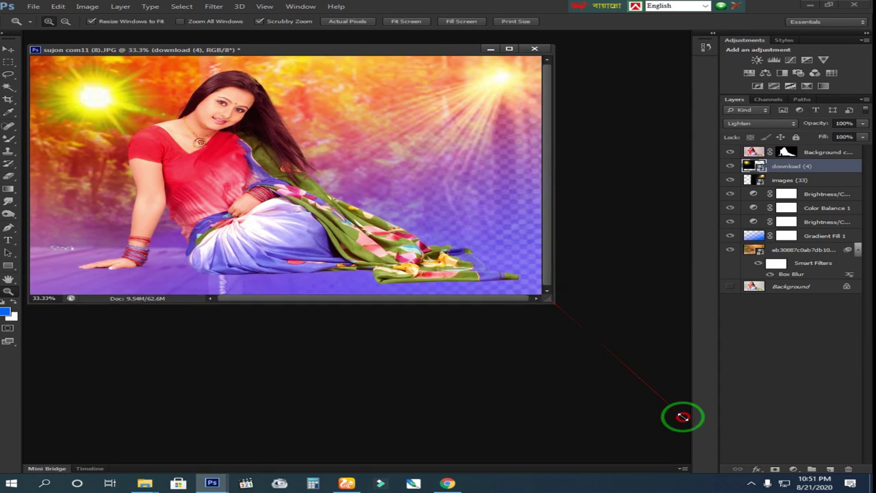
{"action": "left_click_drag", "start_coordinate": [549, 298], "coordinate": [682, 417]}
{"action": "left_click", "coordinate": [260, 205]}
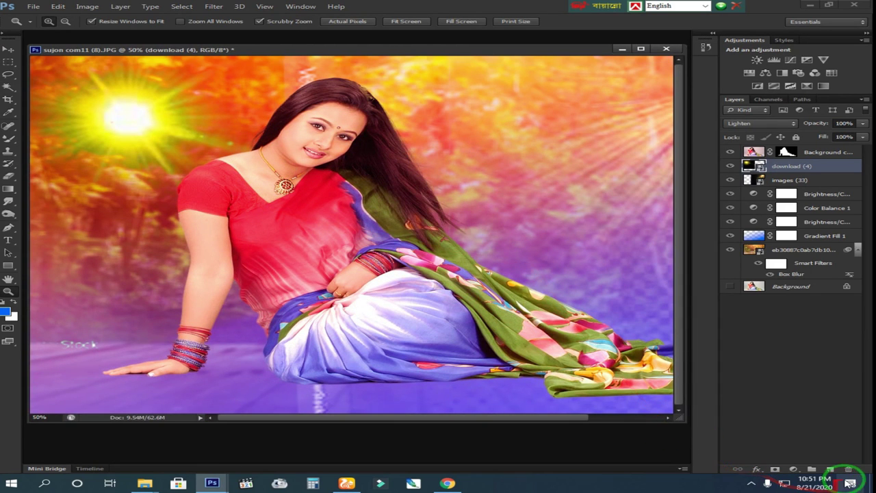
{"action": "left_click", "coordinate": [831, 469]}
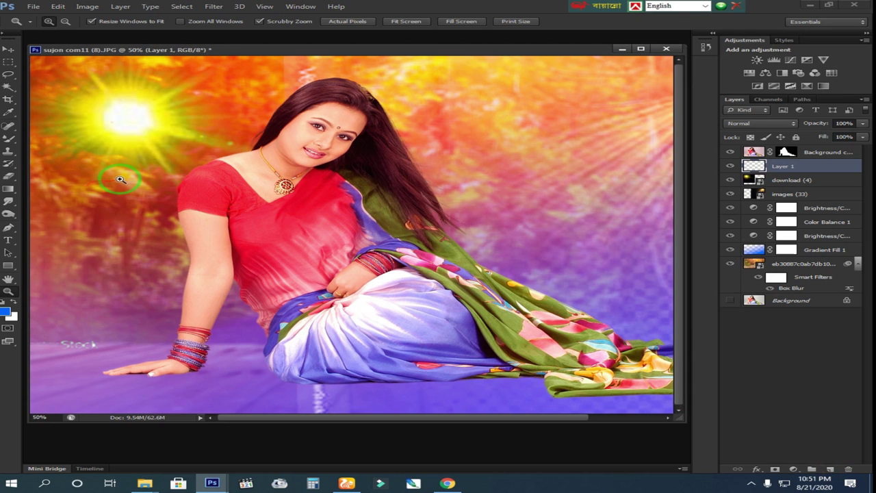
Sample the sun's yellow as the paint colour and select the Mixer Brush
{"action": "left_click", "coordinate": [14, 98]}
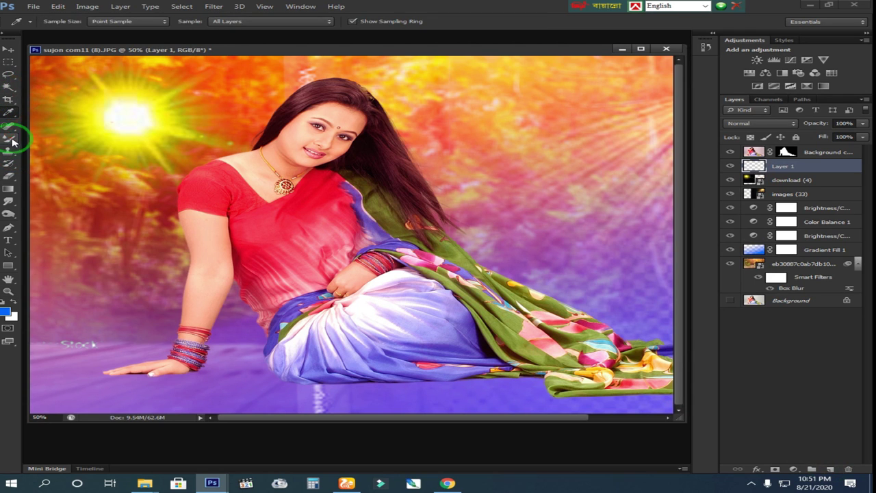
{"action": "right_click", "coordinate": [17, 113]}
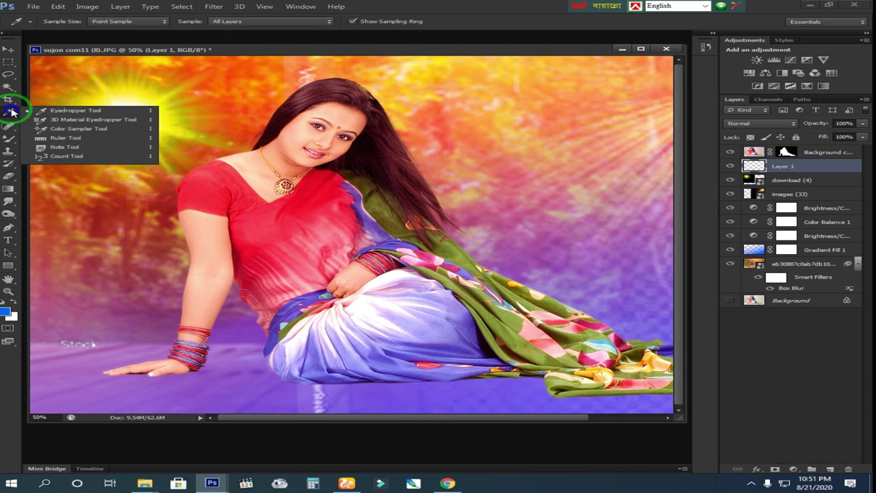
{"action": "left_click", "coordinate": [72, 112]}
{"action": "left_click_drag", "start_coordinate": [181, 139], "coordinate": [214, 152]}
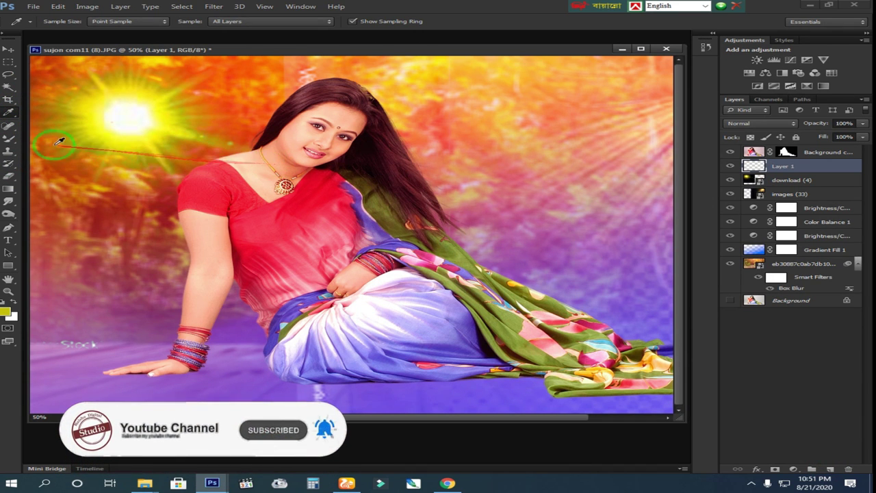
{"action": "right_click", "coordinate": [9, 137]}
{"action": "left_click", "coordinate": [75, 167]}
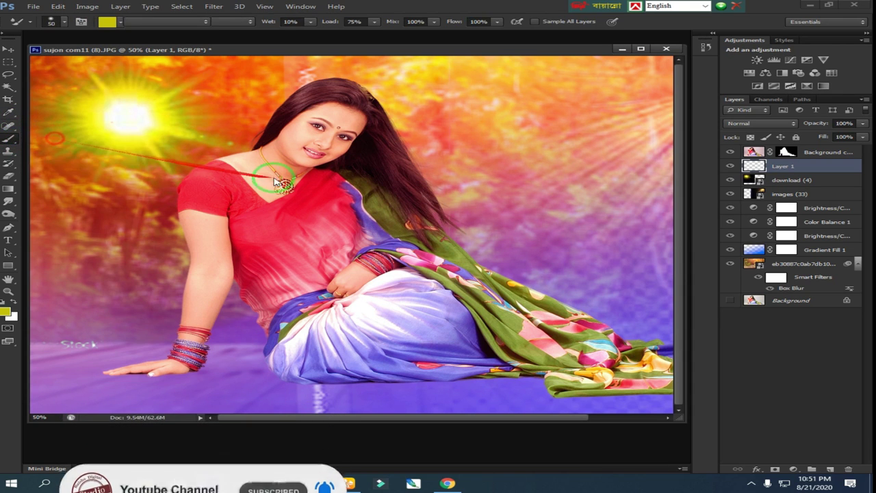
{"action": "key", "text": "shift+b"}
{"action": "right_click", "coordinate": [20, 143]}
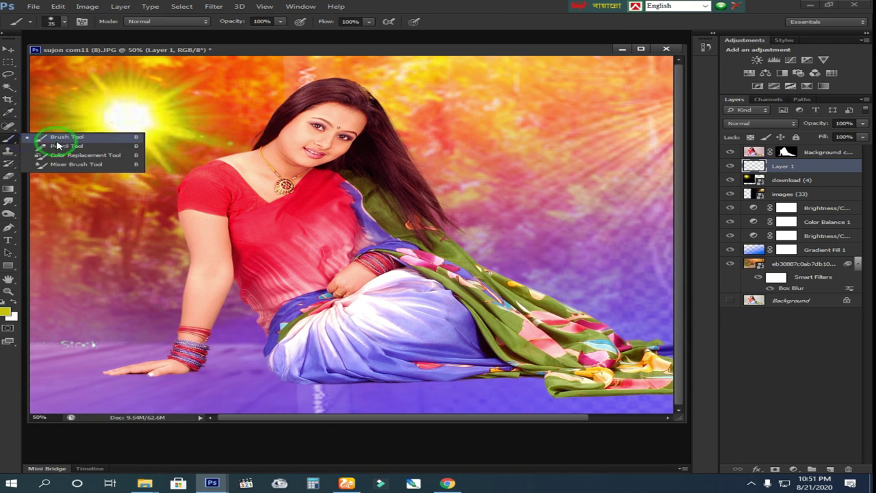
{"action": "left_click", "coordinate": [69, 164]}
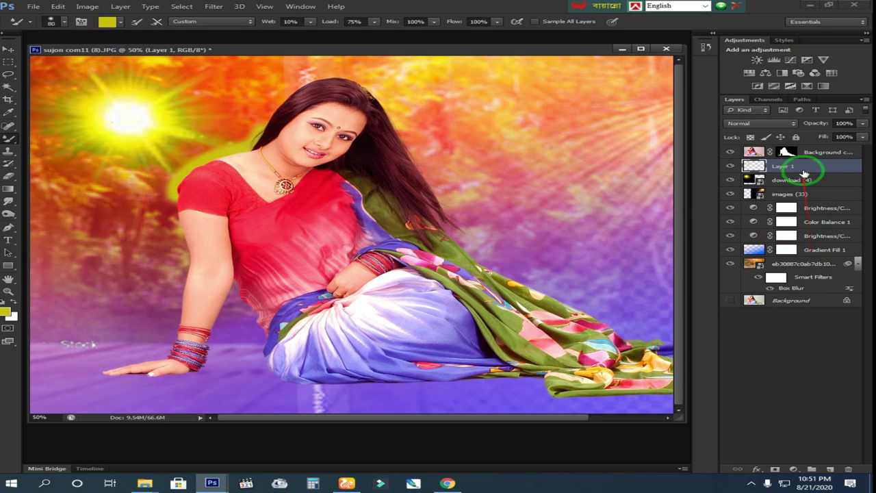
Move Layer 1 to the top of the stack and lower its Fill to 13%
{"action": "left_click_drag", "start_coordinate": [784, 168], "coordinate": [782, 148]}
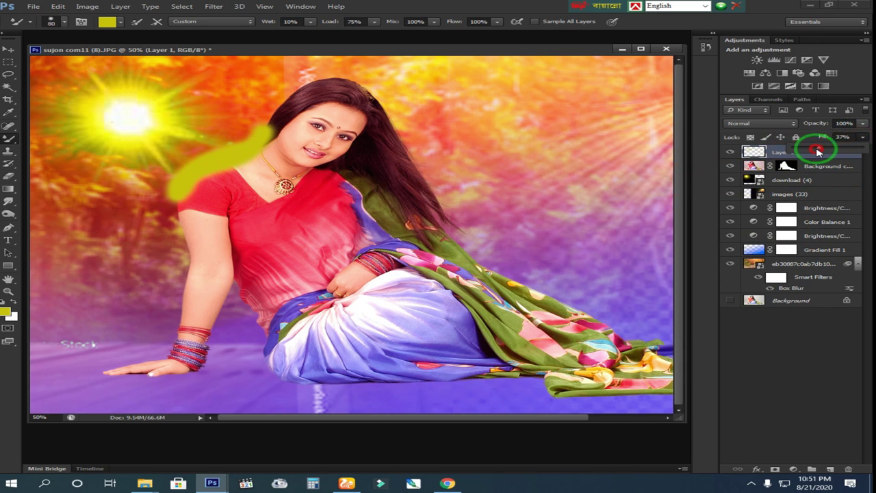
{"action": "left_click_drag", "start_coordinate": [818, 150], "coordinate": [804, 152]}
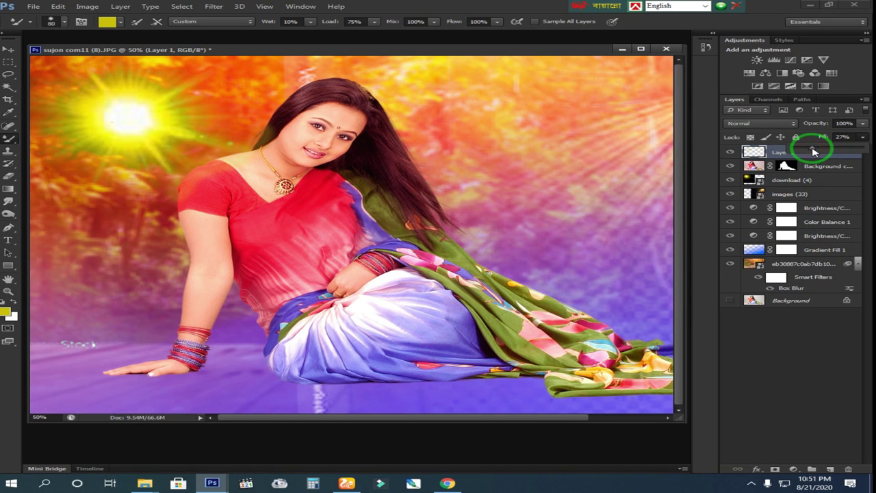
{"action": "key", "text": "z"}
{"action": "left_click", "coordinate": [372, 151]}
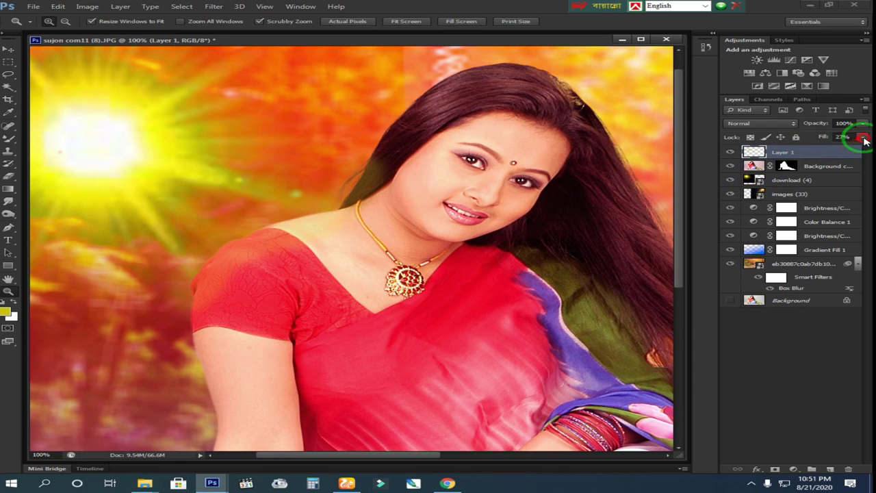
{"action": "left_click_drag", "start_coordinate": [811, 150], "coordinate": [805, 151]}
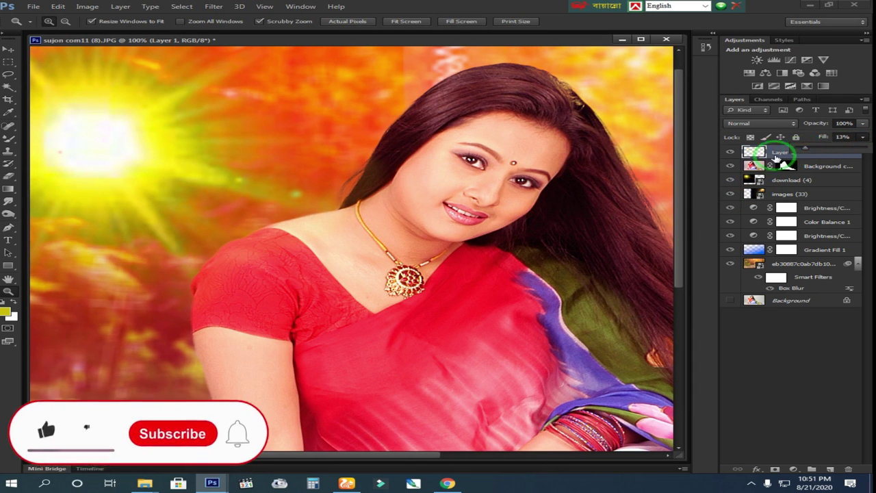
{"action": "left_click", "coordinate": [248, 254], "text": "alt"}
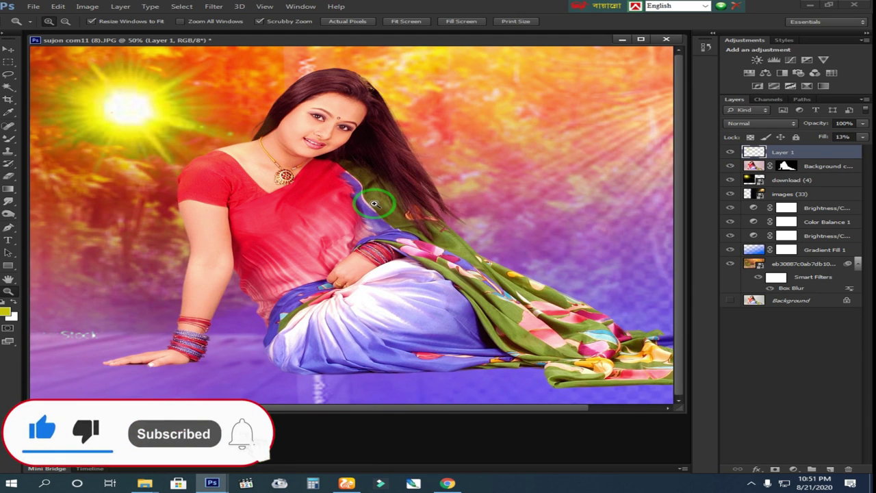
{"action": "left_click", "coordinate": [393, 180], "text": "alt"}
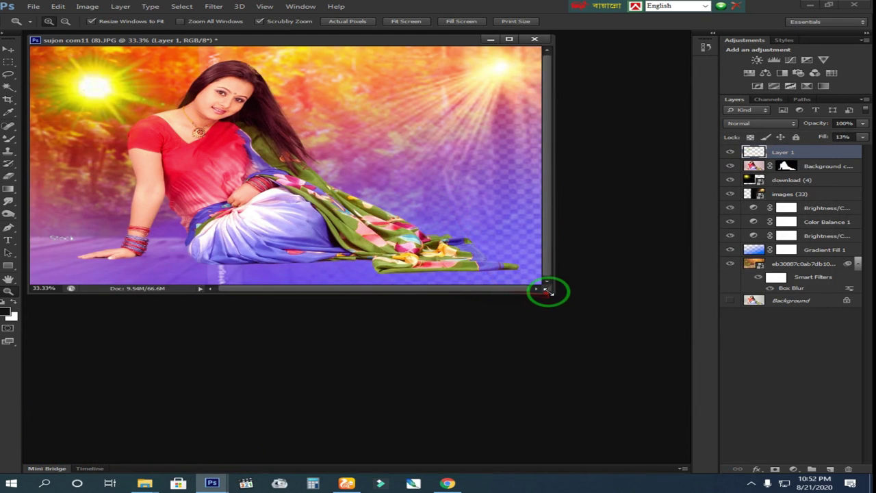
Enlarge the document window and merge all visible layers with Ctrl+Shift+E
{"action": "left_click_drag", "start_coordinate": [548, 288], "coordinate": [681, 452]}
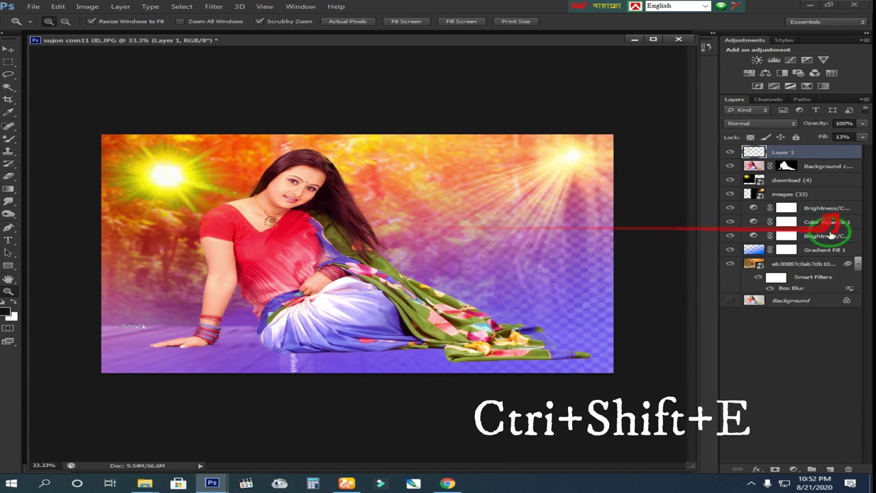
{"action": "key", "text": "ctrl+shift+e"}
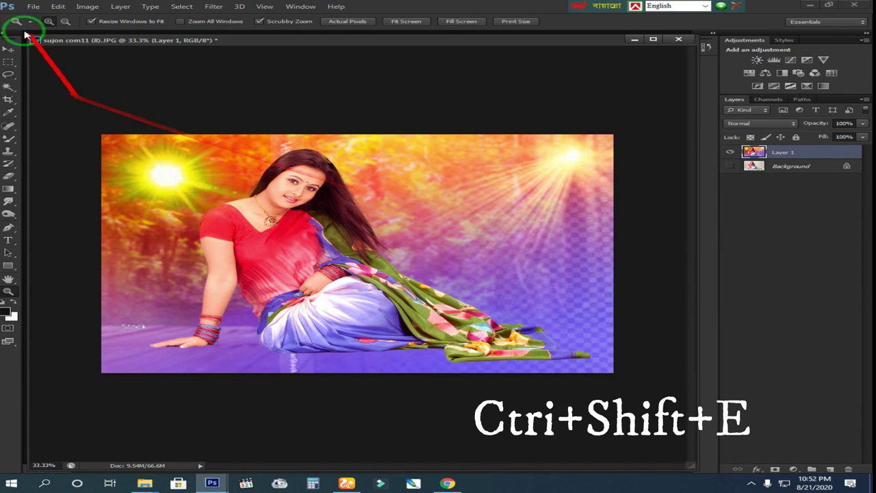
{"action": "left_click", "coordinate": [33, 7]}
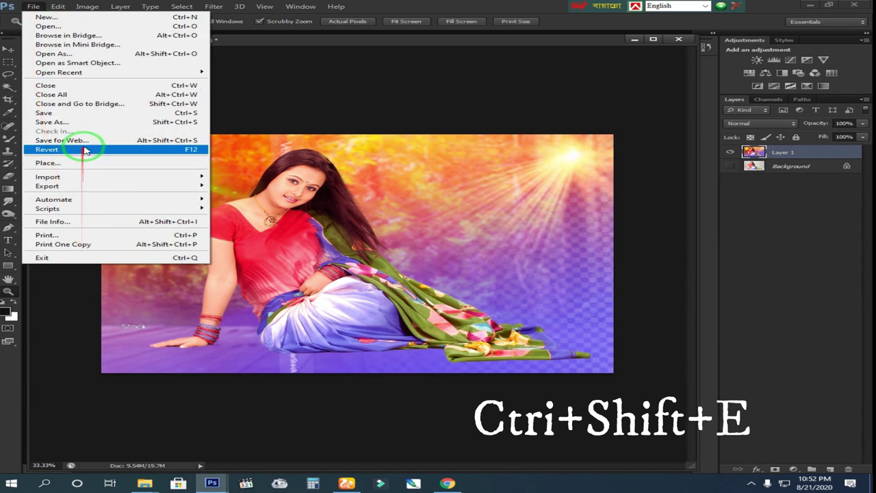
Save the composite to the Desktop as JPEG '888' at quality 12, then minimize Photoshop
{"action": "left_click", "coordinate": [69, 122]}
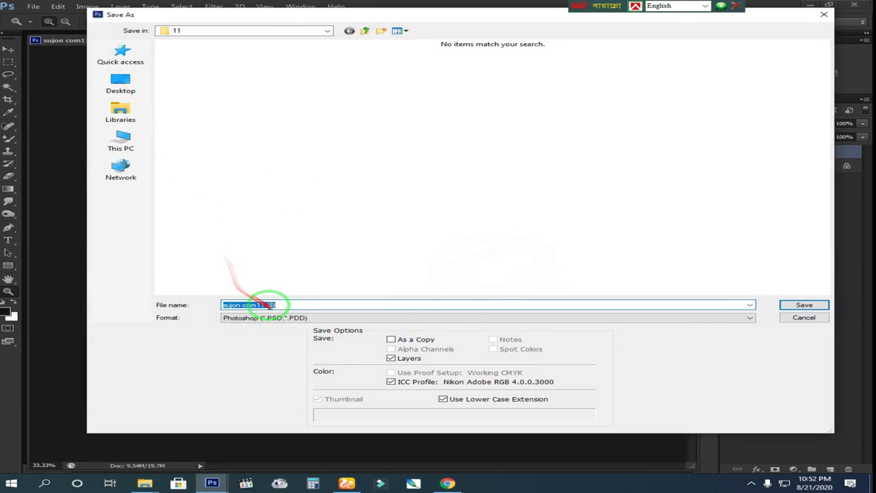
{"action": "left_click", "coordinate": [121, 84]}
{"action": "left_click", "coordinate": [286, 317]}
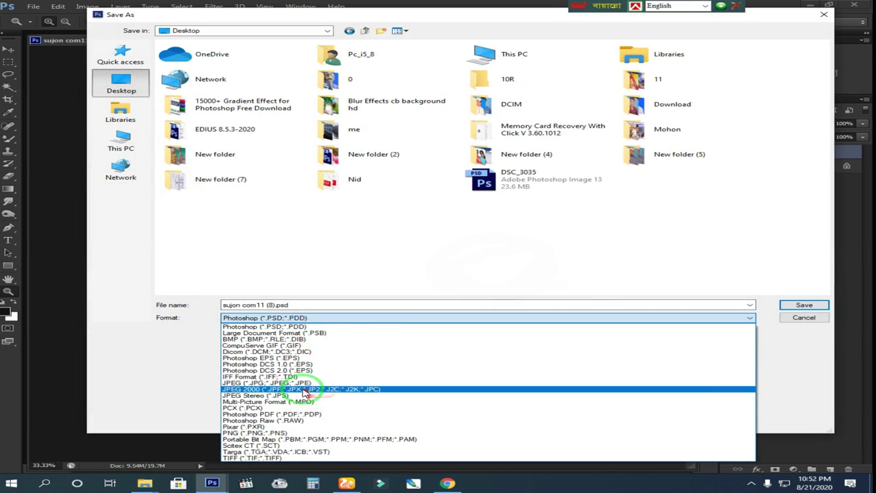
{"action": "left_click", "coordinate": [295, 391]}
{"action": "type", "text": "888"}
{"action": "key", "text": "Return"}
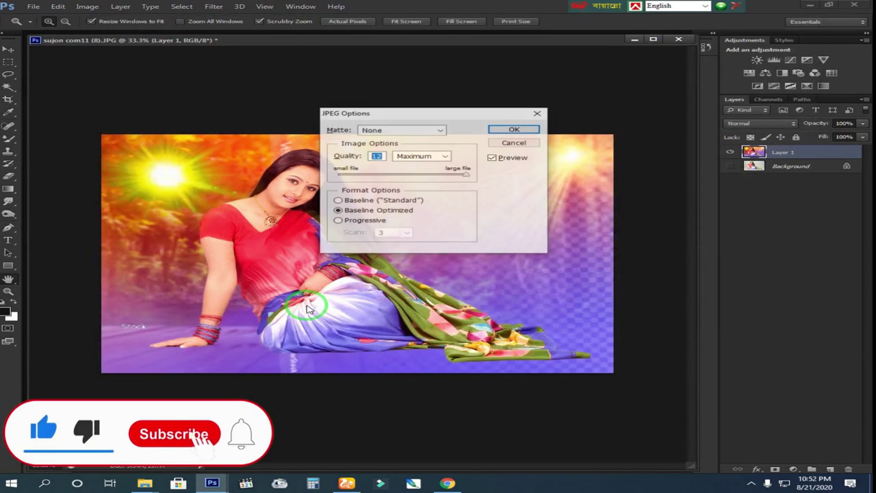
{"action": "key", "text": "Return"}
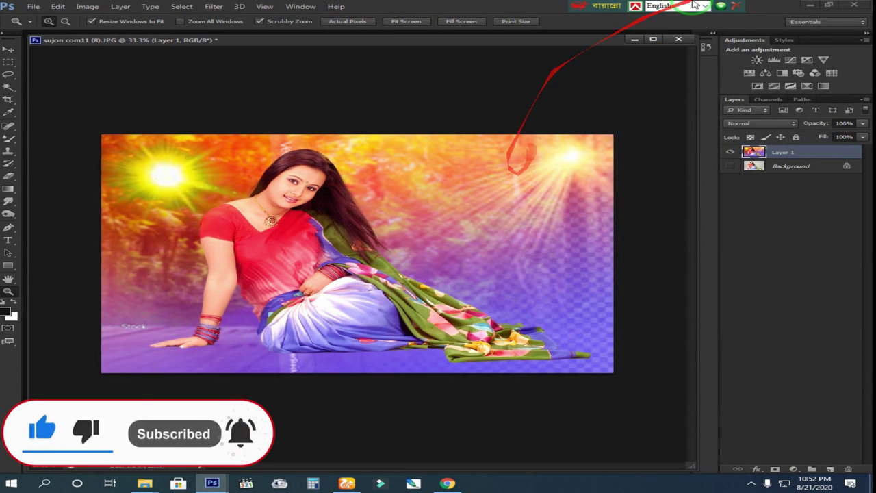
{"action": "left_click", "coordinate": [806, 6]}
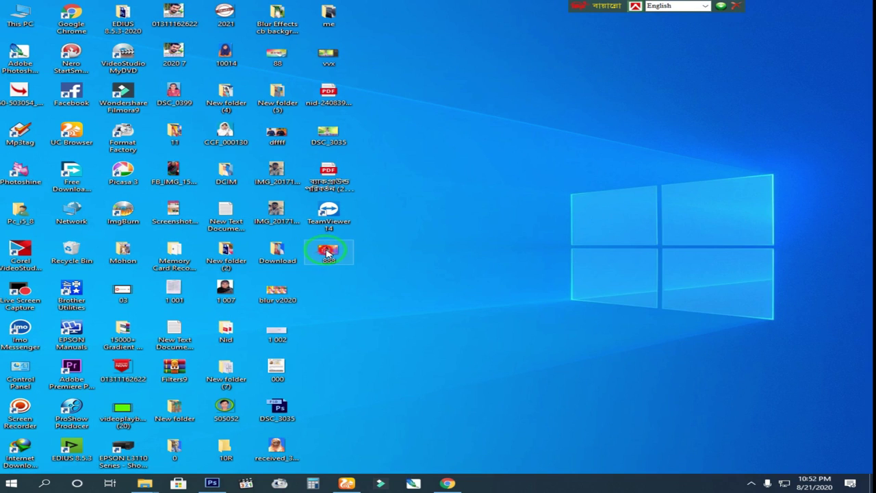
Open the desktop's 888 JPEG in Picasa Photo Viewer
{"action": "double_click", "coordinate": [327, 253]}
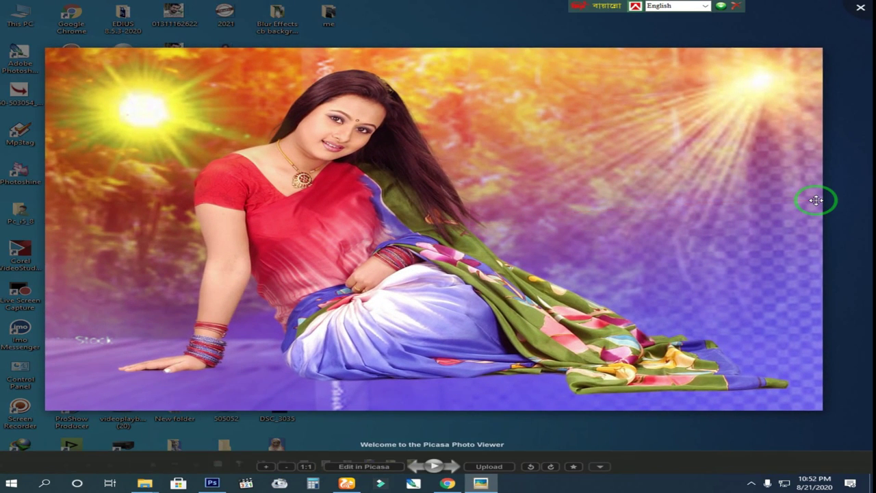